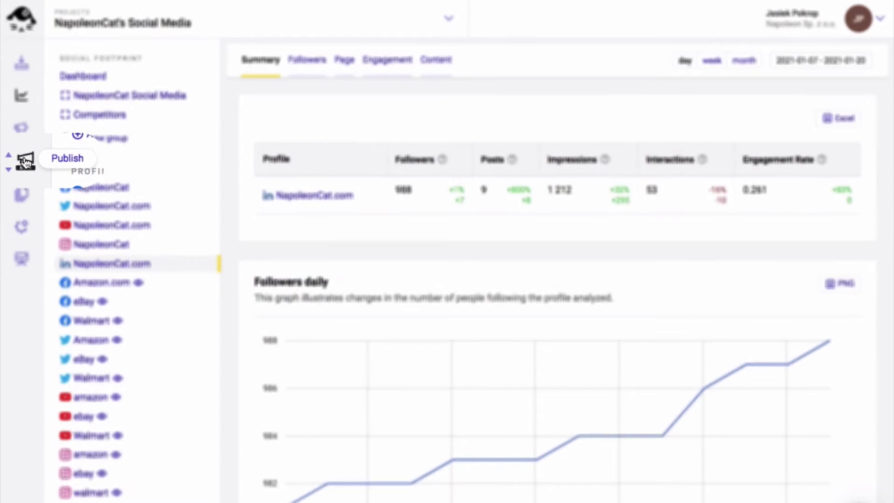
Review the upcoming, past and unscheduled posts in the Publish posts list
{"action": "left_click", "coordinate": [28, 162]}
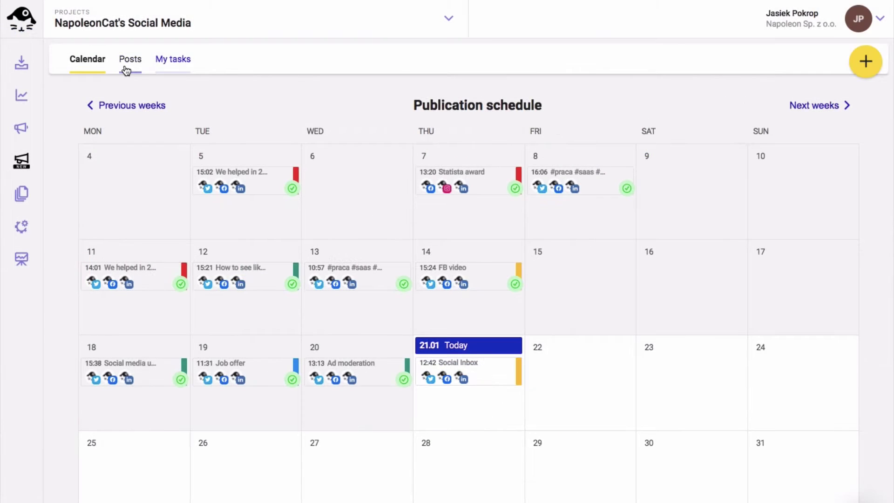
{"action": "left_click", "coordinate": [126, 71]}
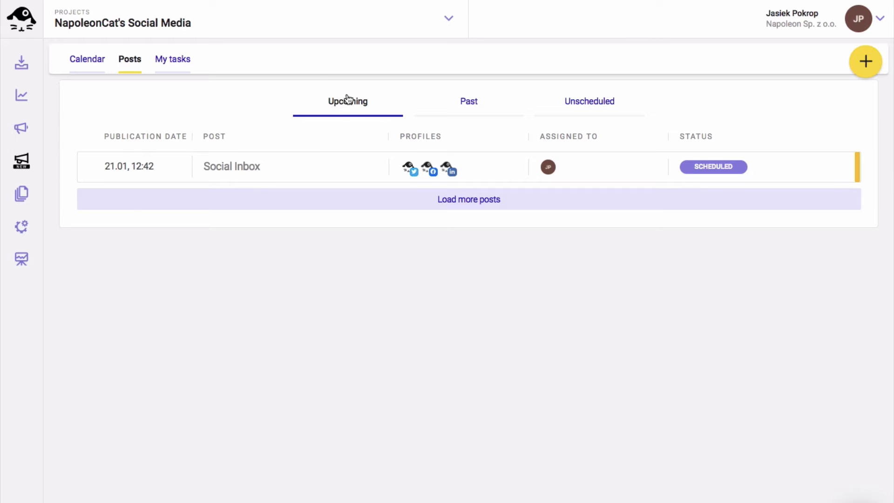
{"action": "left_click", "coordinate": [464, 101]}
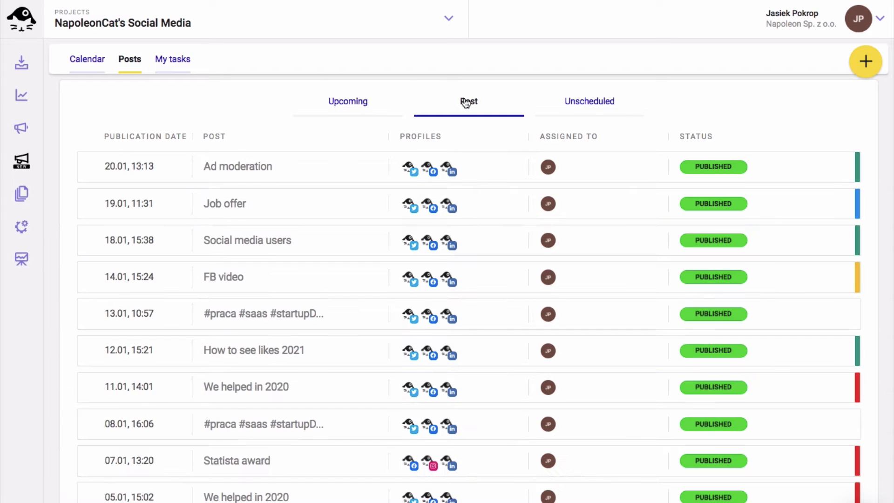
{"action": "left_click", "coordinate": [589, 104]}
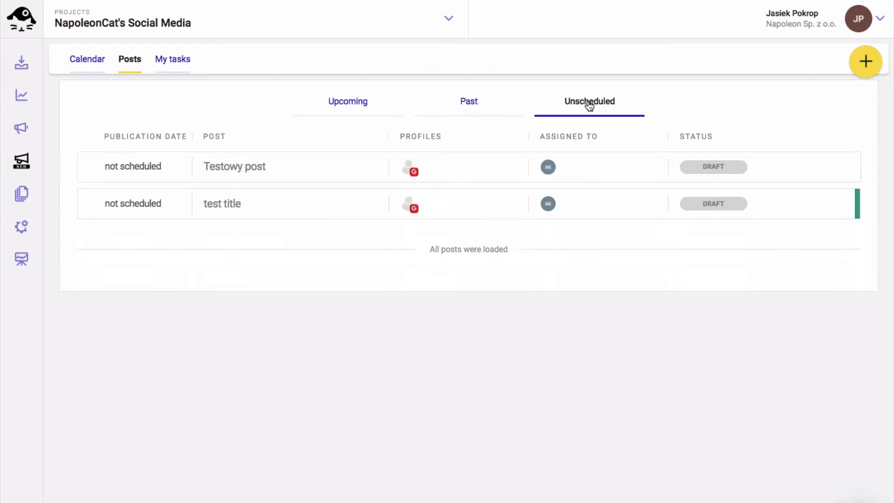
Check my own upcoming and past tasks, then return to the publication calendar
{"action": "left_click", "coordinate": [183, 61]}
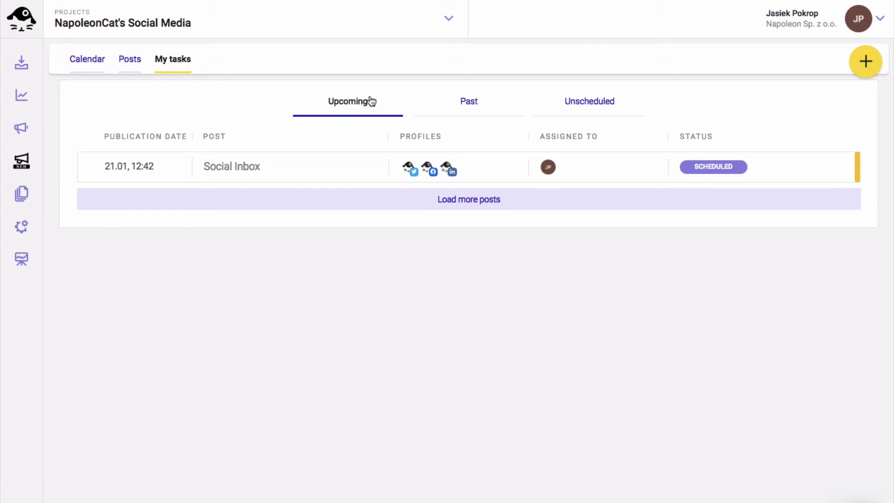
{"action": "left_click", "coordinate": [469, 101]}
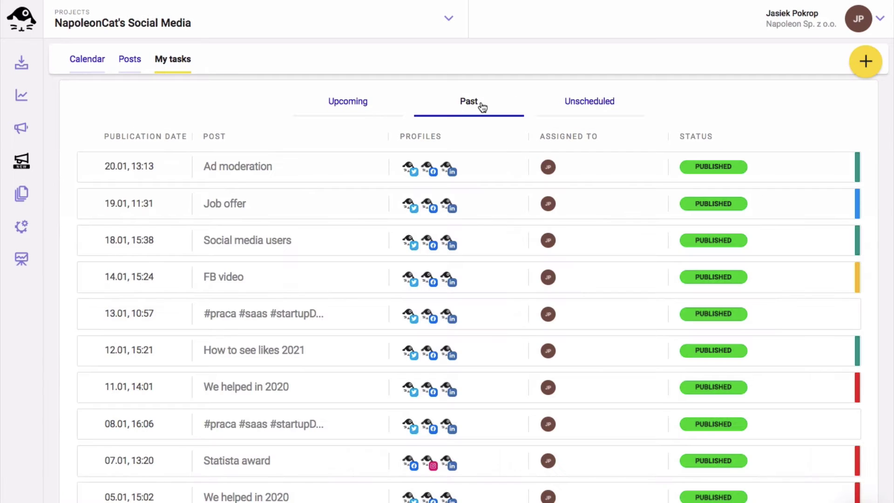
{"action": "left_click", "coordinate": [89, 59]}
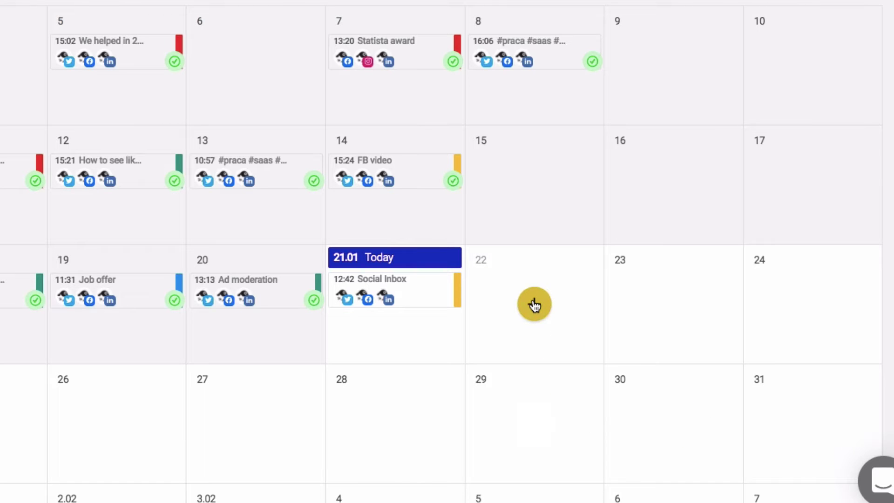
Start a new post on the empty 22 January cell, scheduled for 14:08
{"action": "left_click", "coordinate": [535, 305]}
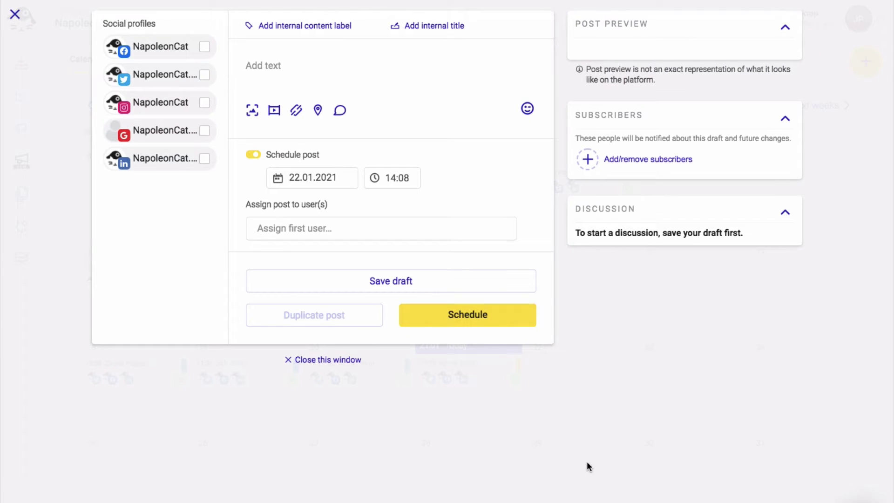
Select the Facebook, Instagram, Twitter, LinkedIn and Google My Business profiles
{"action": "left_click", "coordinate": [203, 47]}
{"action": "left_click", "coordinate": [205, 103]}
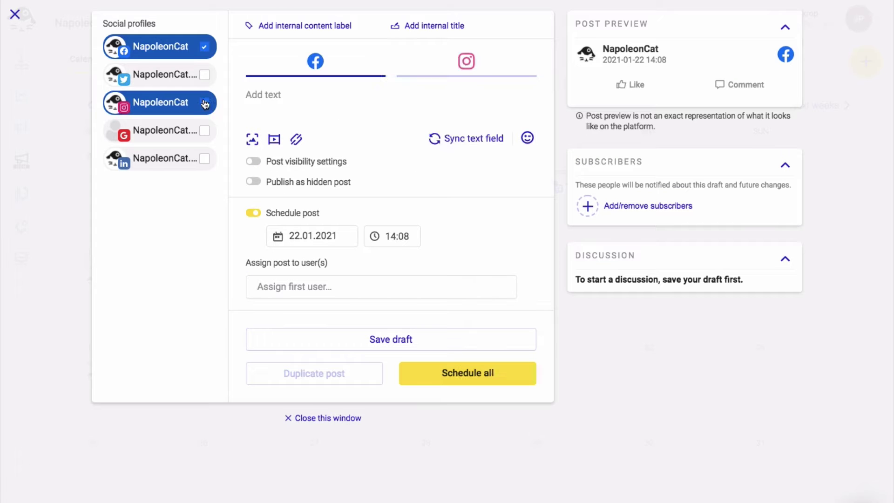
{"action": "left_click", "coordinate": [205, 76]}
{"action": "left_click", "coordinate": [204, 158]}
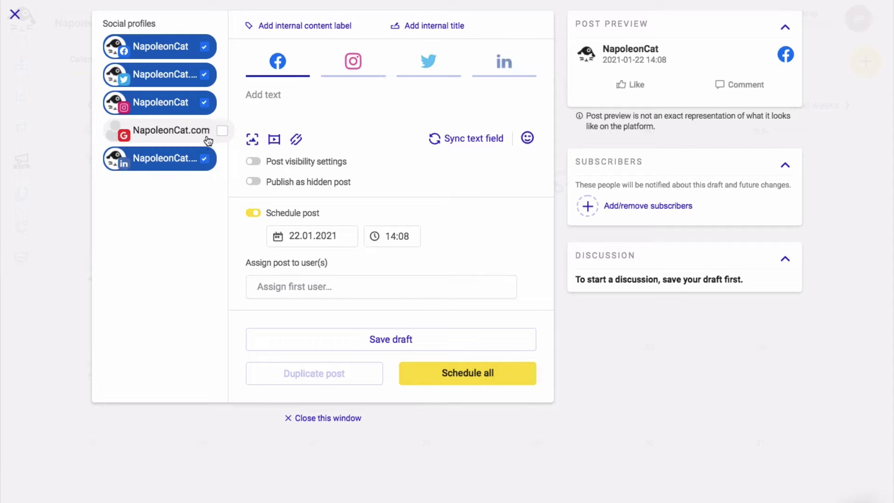
{"action": "left_click", "coordinate": [208, 133]}
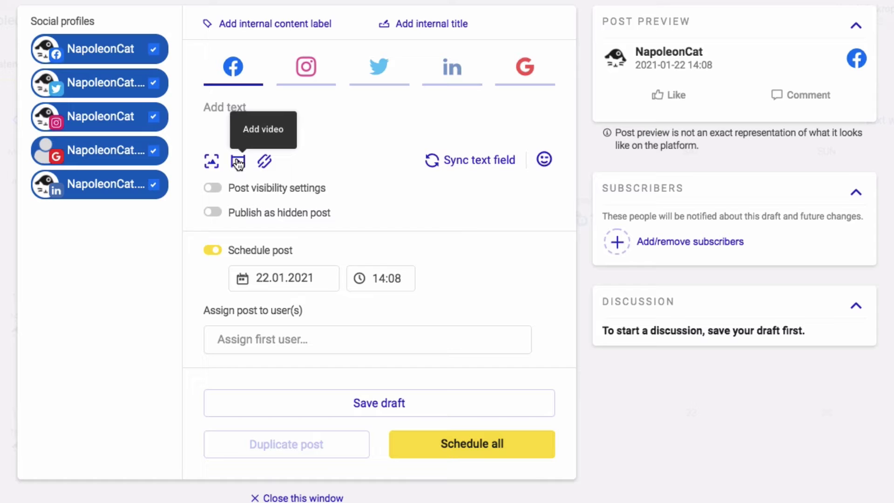
Add a link to the post, leaving UTM tagging off
{"action": "left_click", "coordinate": [264, 163]}
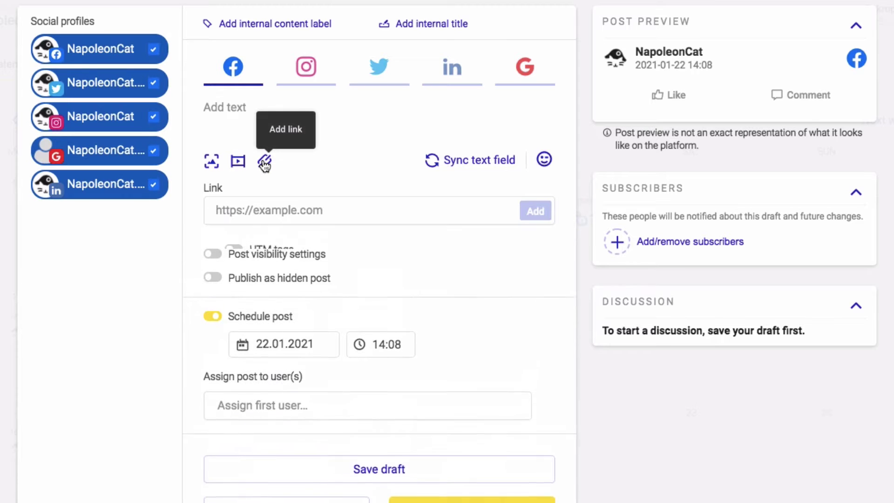
{"action": "left_click", "coordinate": [234, 249]}
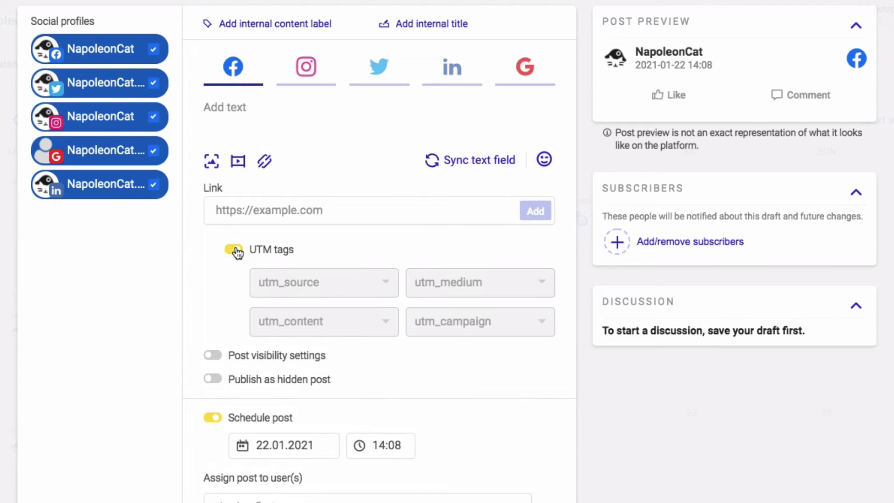
{"action": "left_click", "coordinate": [232, 251]}
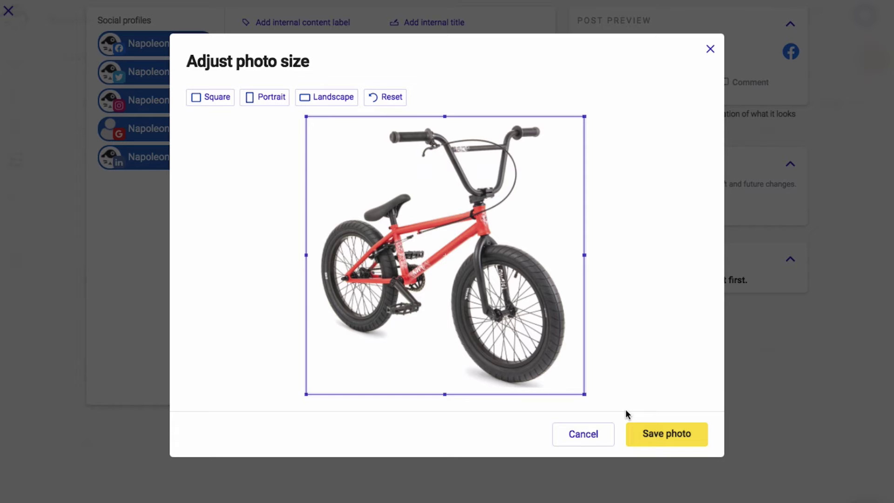
Attach the bike photo and write 'Complete bikes are dropping very soon!' with an emoji and the bmxlife.pl link line
{"action": "left_click", "coordinate": [645, 432]}
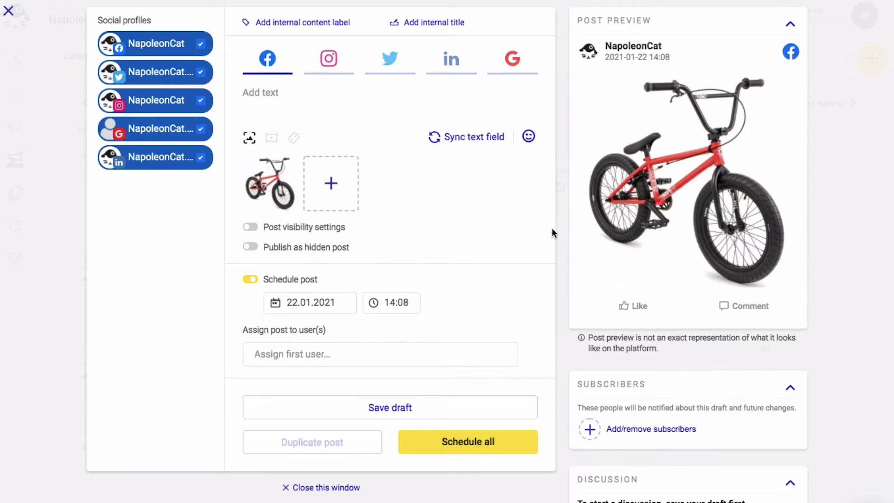
{"action": "left_click", "coordinate": [323, 96]}
{"action": "type", "text": "Complete bikes are dropping very soon!"}
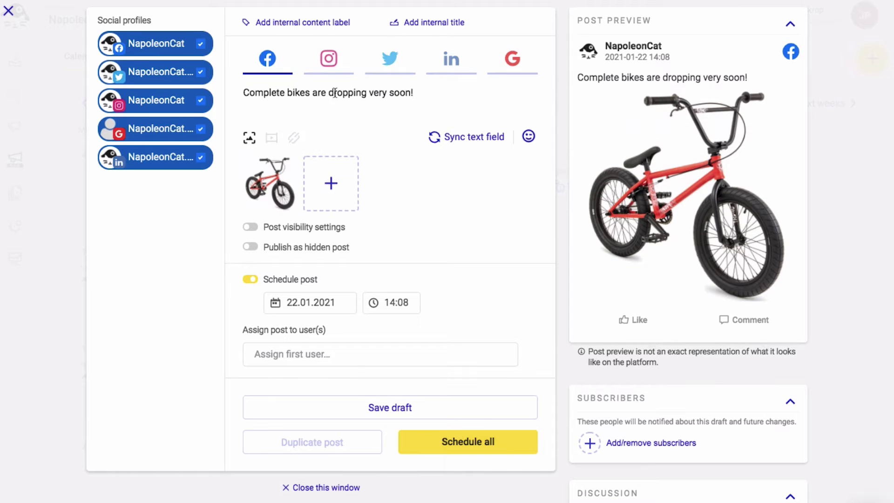
{"action": "left_click", "coordinate": [527, 136]}
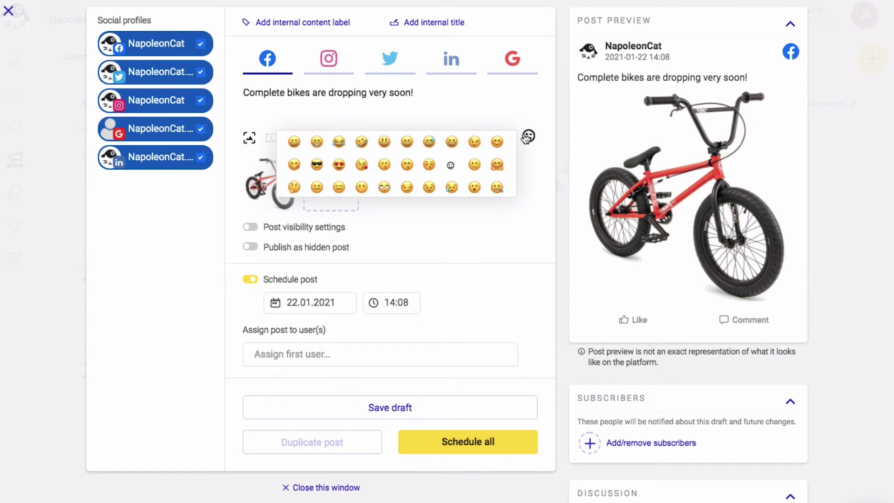
{"action": "left_click", "coordinate": [294, 141]}
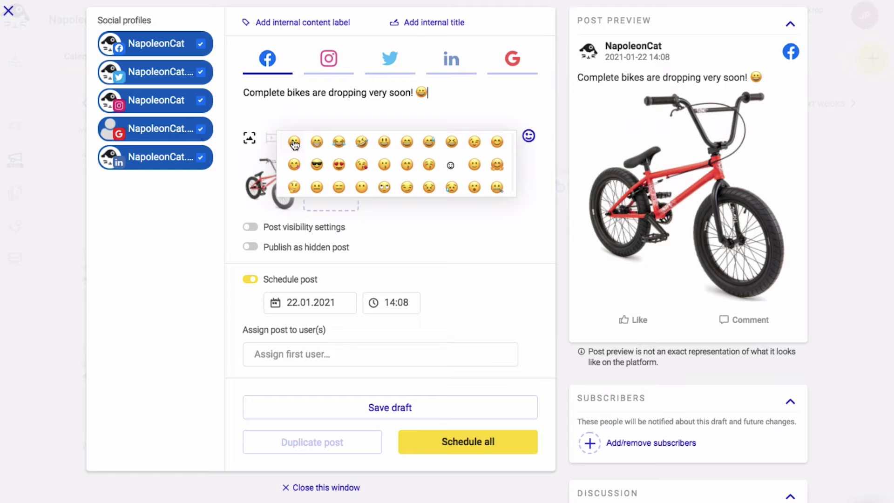
{"action": "left_click", "coordinate": [450, 96]}
{"action": "key", "text": "Return"}
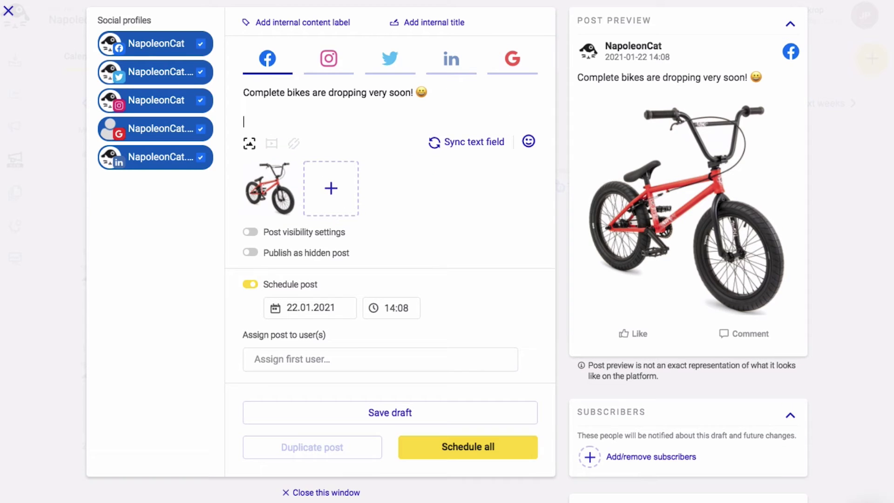
{"action": "type", "text": "For more information, visit"}
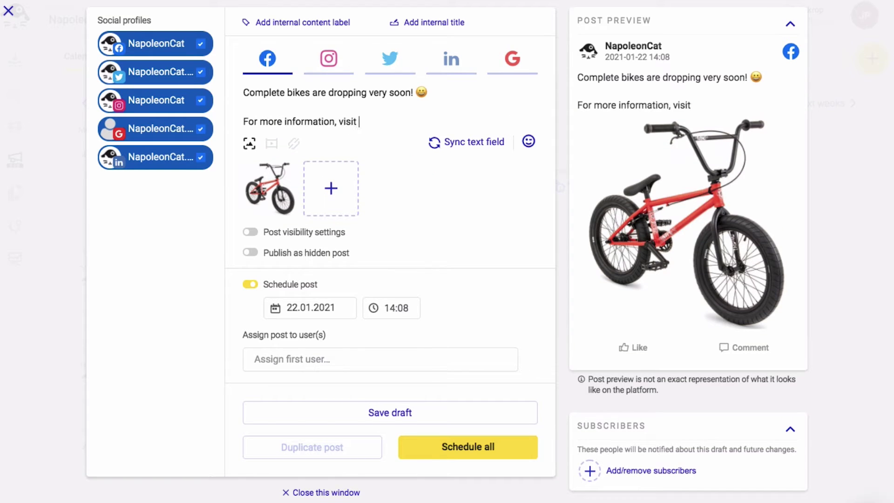
{"action": "type", "text": " https://bmxlife.pl/"}
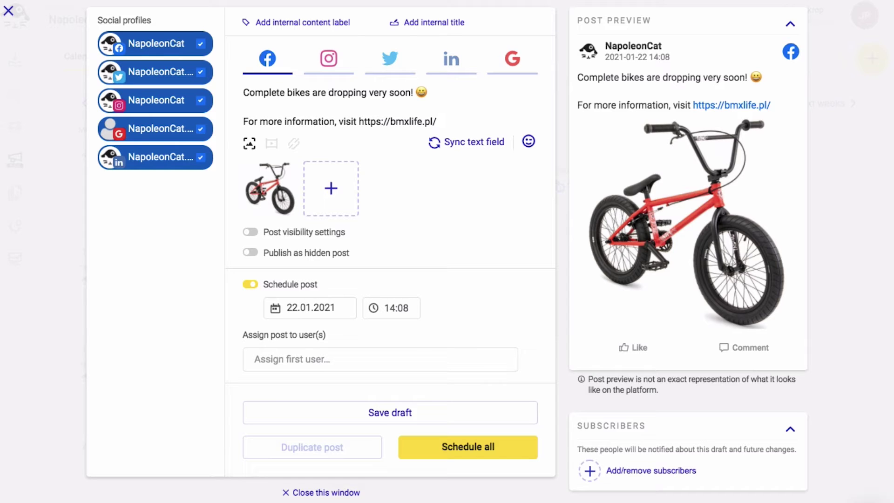
Limit the Facebook post's visibility to Poland and sync the caption to all networks
{"action": "left_click", "coordinate": [252, 232]}
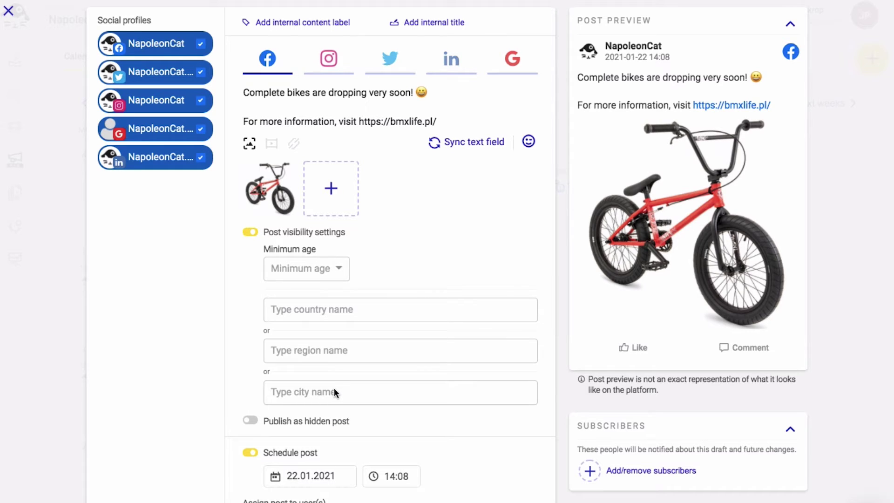
{"action": "left_click", "coordinate": [334, 309]}
{"action": "type", "text": "Poland"}
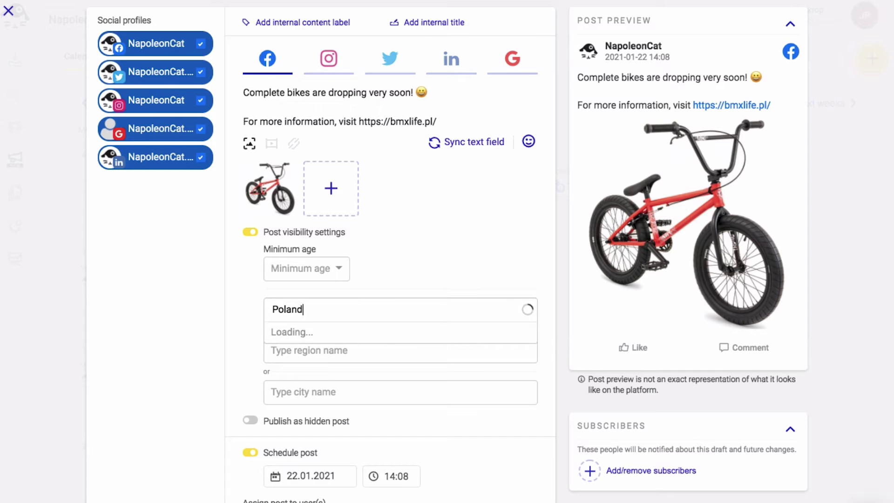
{"action": "left_click", "coordinate": [274, 329]}
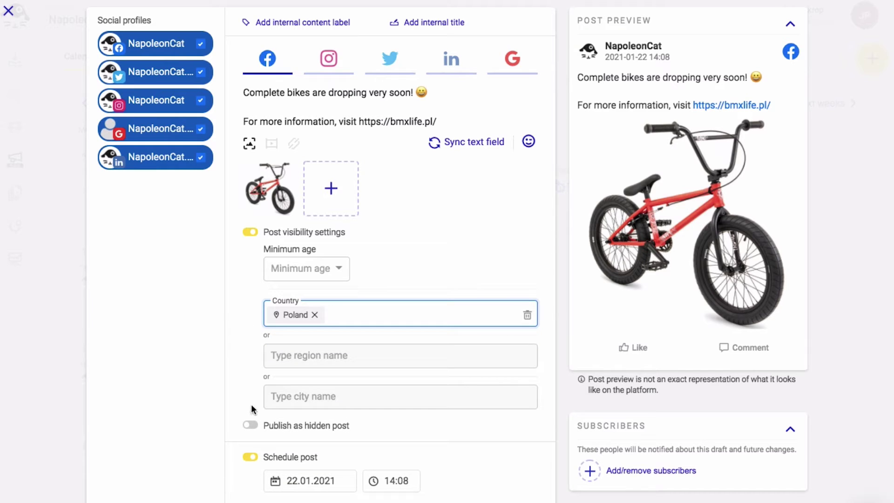
{"action": "left_click", "coordinate": [255, 426]}
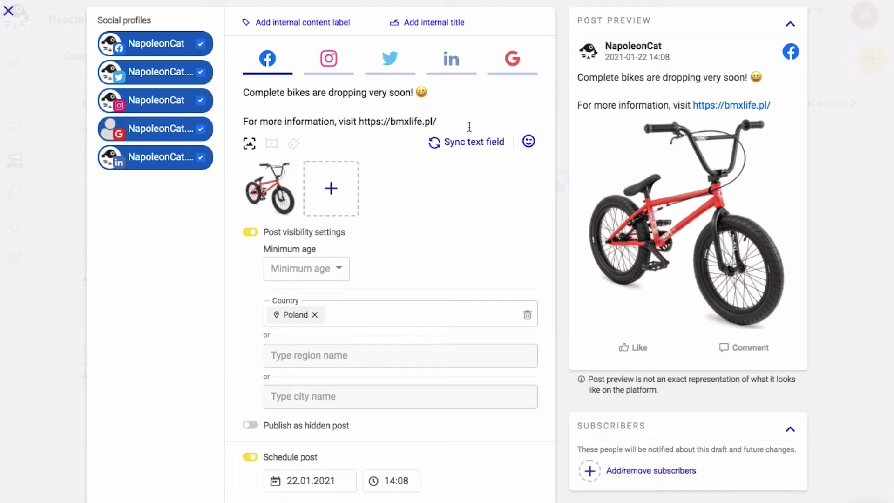
{"action": "left_click", "coordinate": [473, 145]}
Give the Instagram version the bike photo and the location Warsaw, Poland
{"action": "left_click", "coordinate": [328, 58]}
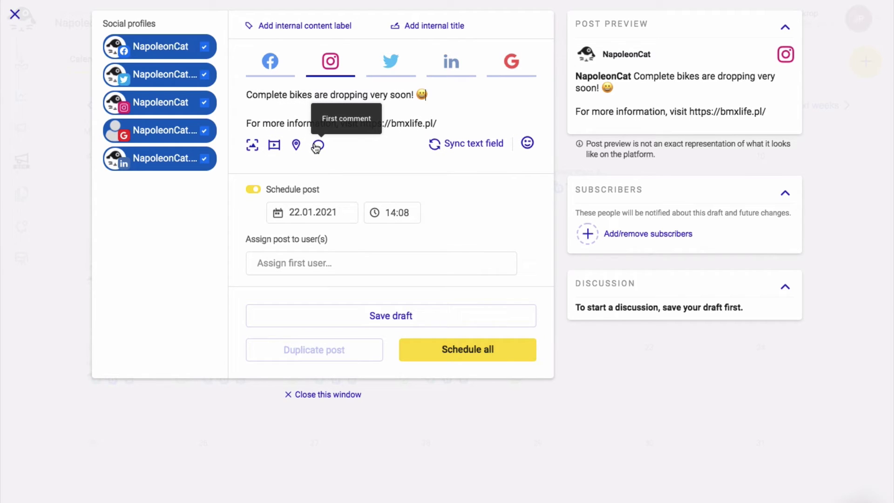
{"action": "left_click", "coordinate": [252, 148]}
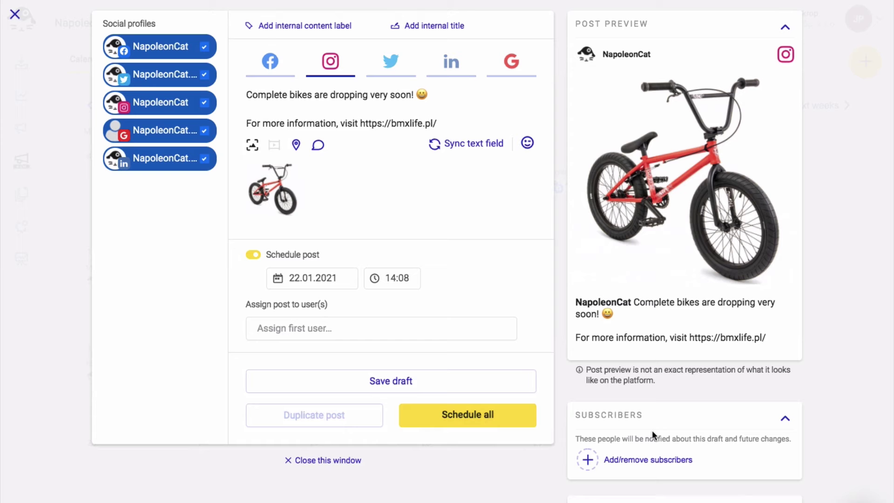
{"action": "left_click", "coordinate": [297, 145]}
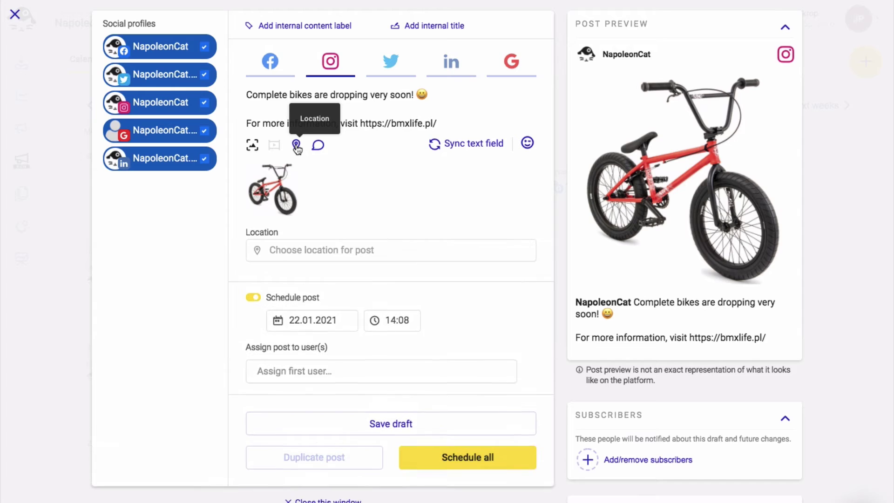
{"action": "left_click", "coordinate": [305, 247]}
{"action": "type", "text": "warsaw, po"}
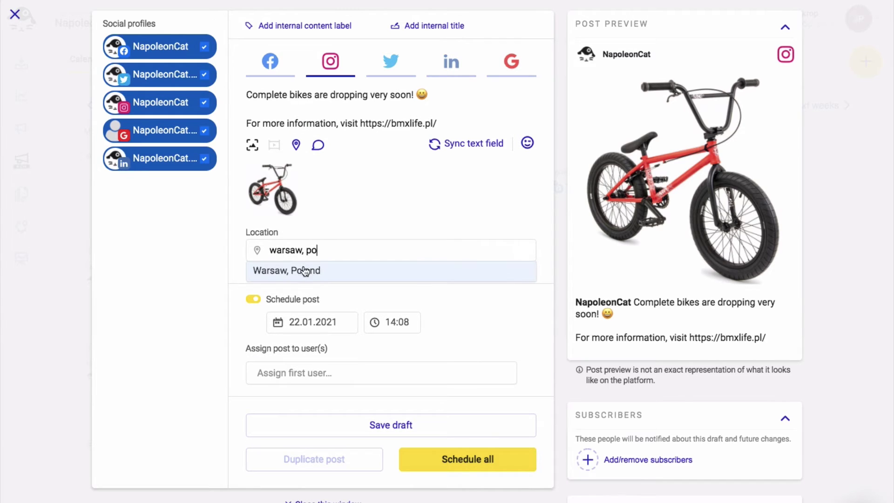
{"action": "left_click", "coordinate": [302, 270]}
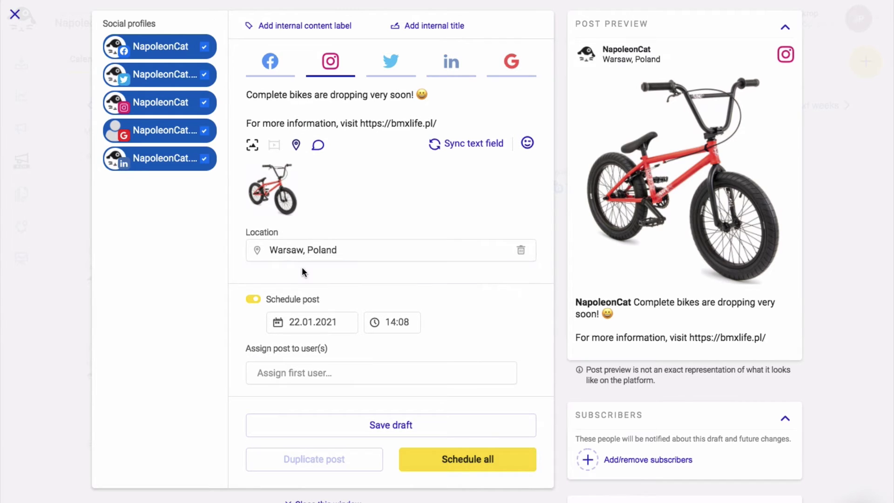
Add the #bmxparts, #bmxshop and related hashtags as the Instagram first comment
{"action": "left_click", "coordinate": [318, 145]}
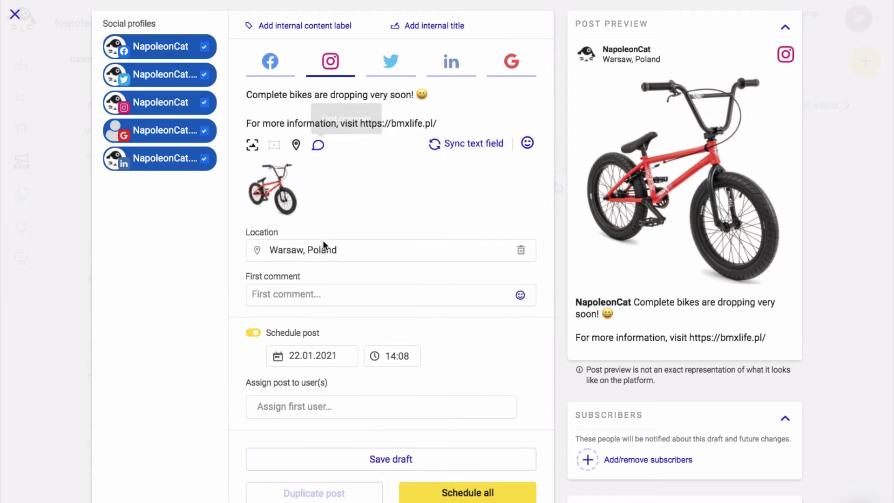
{"action": "left_click", "coordinate": [321, 293]}
{"action": "type", "text": "#bmxparts #bmxmerchandise #bmxpart #bmxshop #bmxstore #bmxonlinestore #bmxonlineshop"}
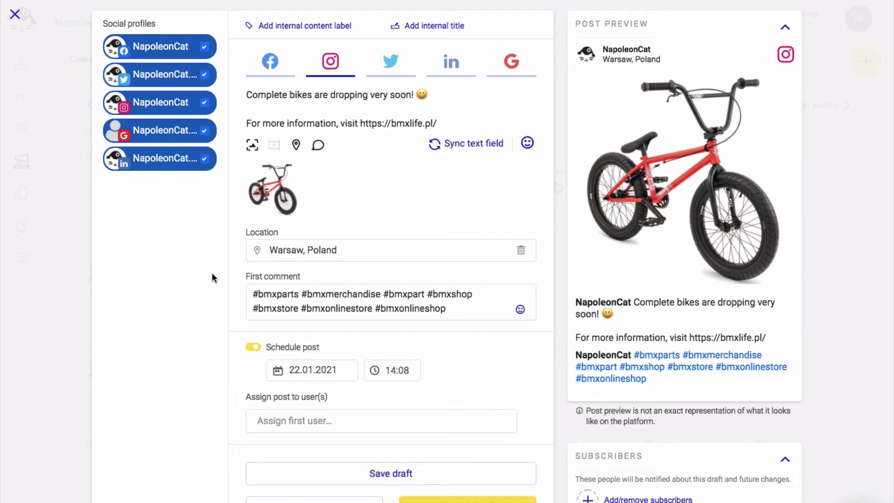
{"action": "mouse_move", "coordinate": [272, 189]}
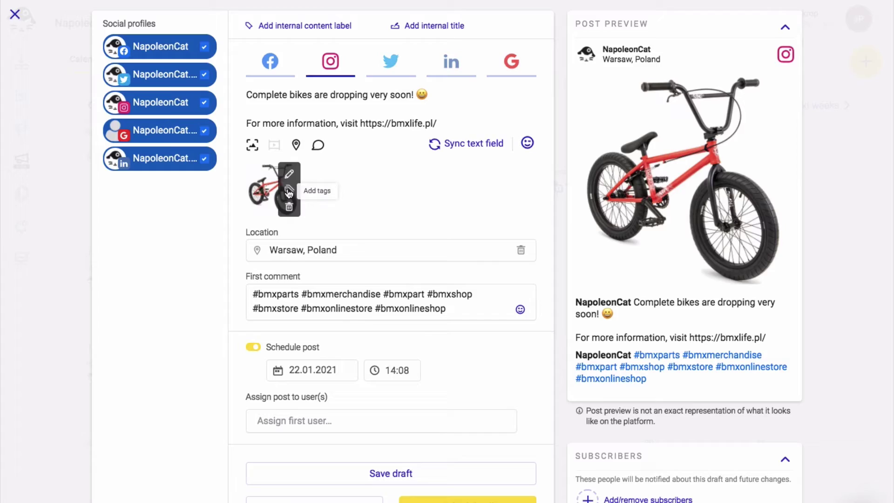
{"action": "left_click", "coordinate": [288, 192]}
{"action": "left_click", "coordinate": [286, 193]}
{"action": "type", "text": "@cultcrew"}
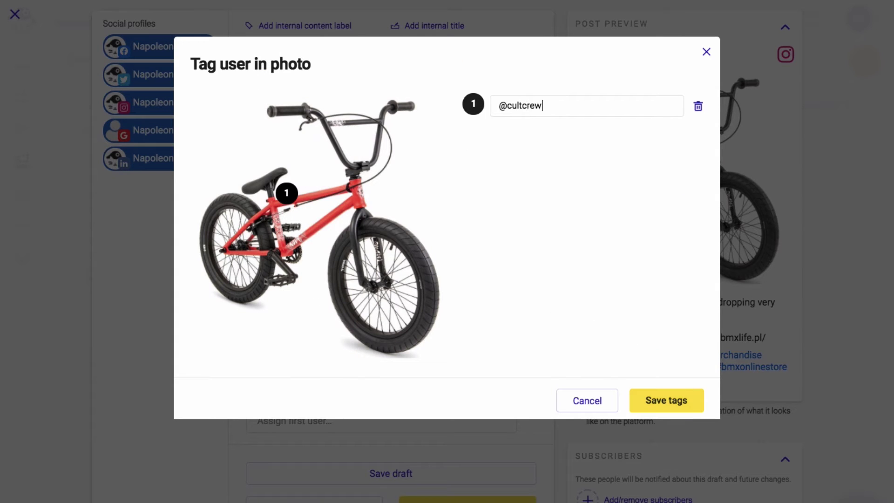
{"action": "left_click", "coordinate": [659, 399]}
{"action": "left_click", "coordinate": [389, 60]}
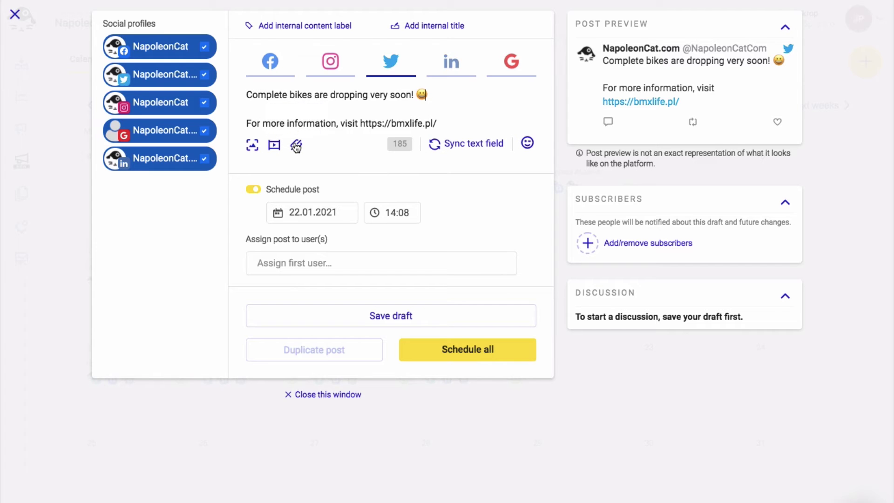
{"action": "left_click", "coordinate": [296, 146]}
{"action": "left_click", "coordinate": [270, 218]}
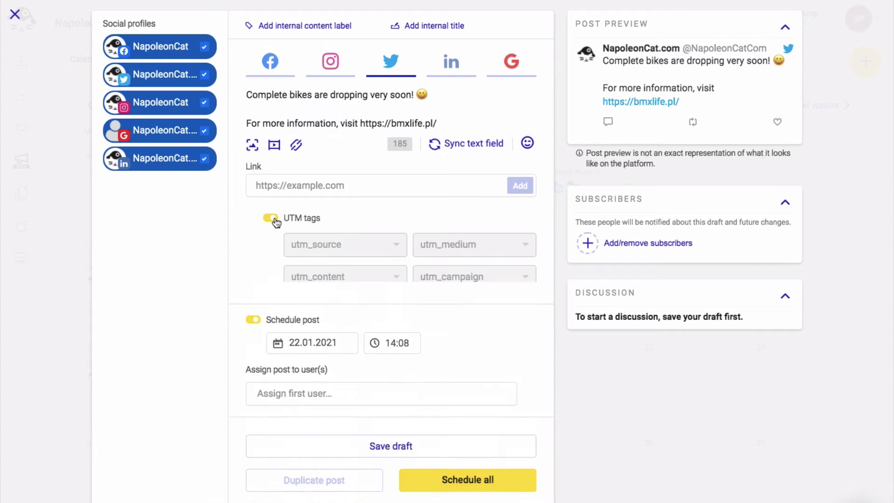
{"action": "left_click", "coordinate": [271, 219]}
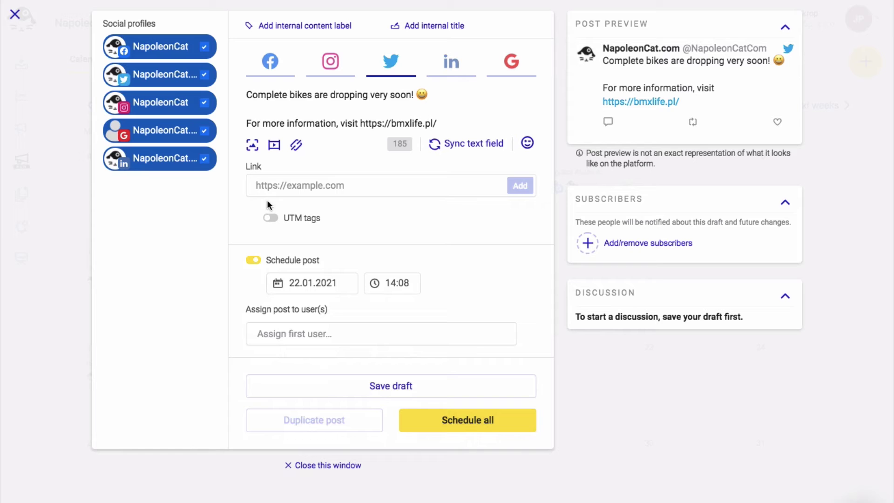
{"action": "left_click", "coordinate": [253, 145]}
{"action": "left_click", "coordinate": [655, 432]}
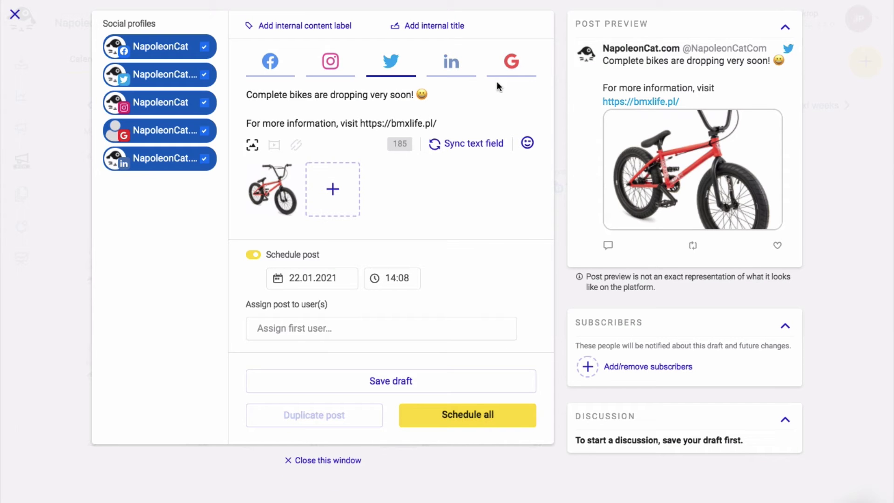
Attach the bike photo to the LinkedIn version
{"action": "left_click", "coordinate": [445, 62]}
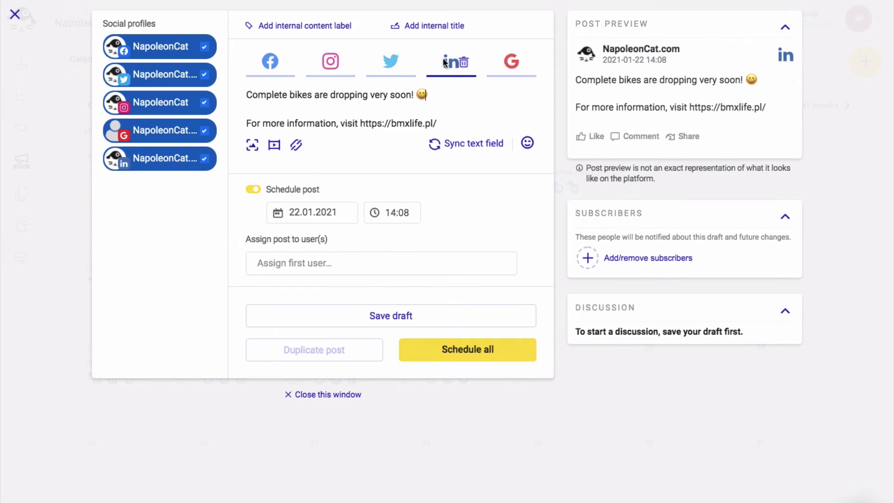
{"action": "left_click", "coordinate": [252, 146]}
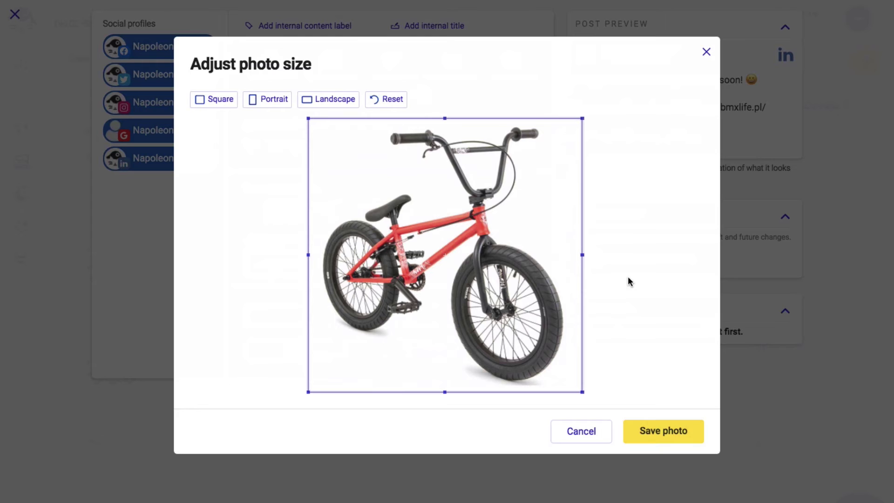
{"action": "left_click", "coordinate": [653, 432]}
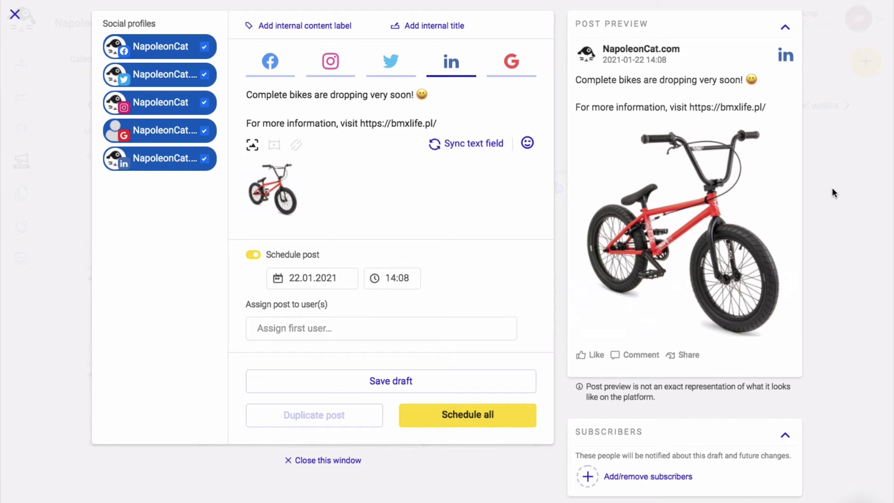
Attach the bike photo to the Google version and keep its post type as What's new
{"action": "left_click", "coordinate": [511, 61]}
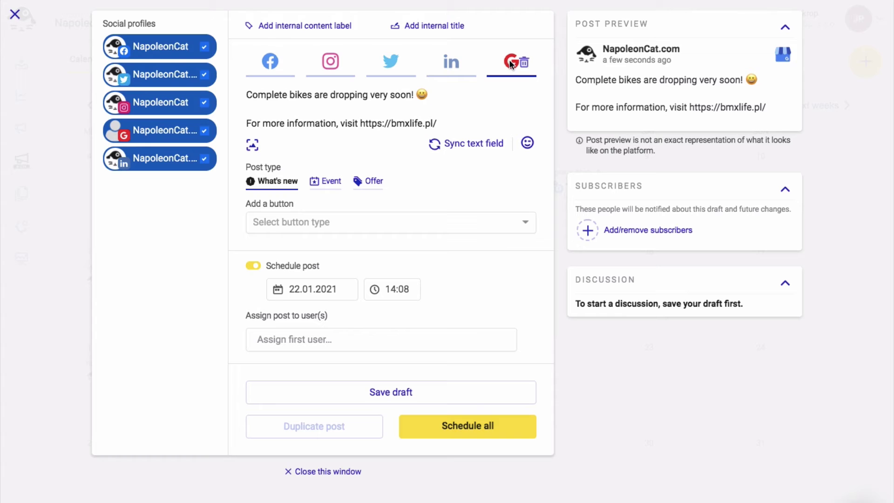
{"action": "left_click", "coordinate": [252, 145]}
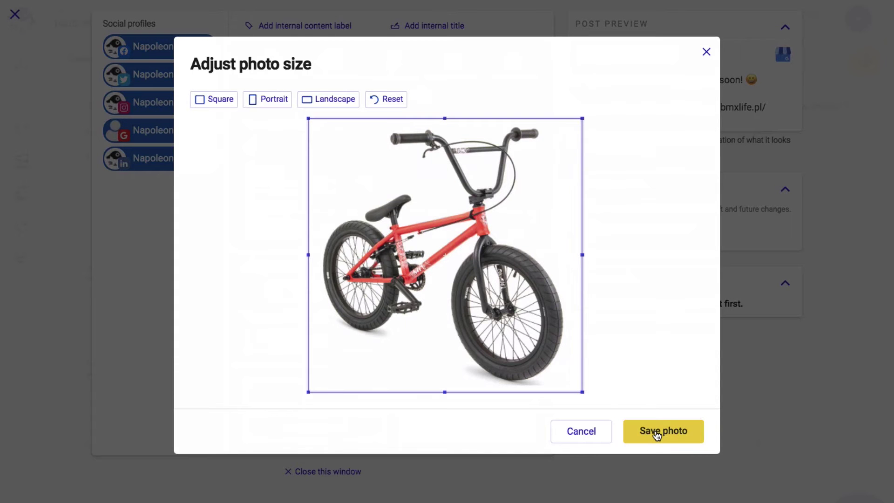
{"action": "left_click", "coordinate": [657, 434]}
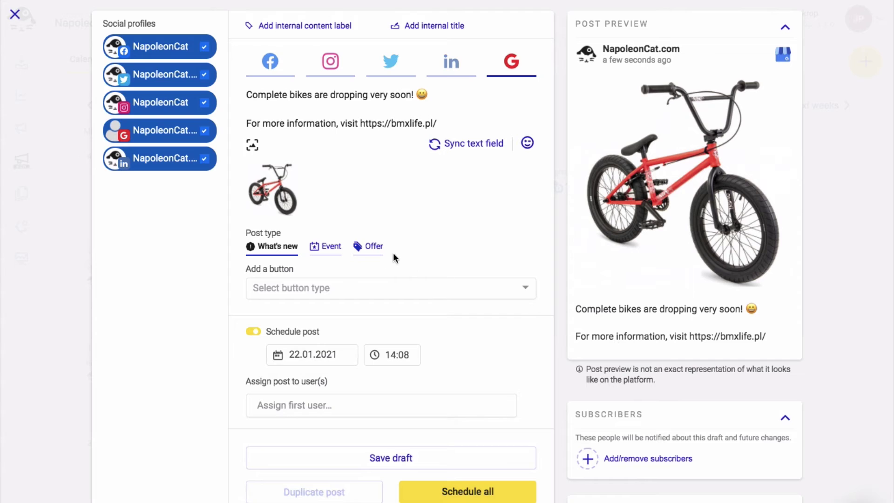
{"action": "left_click", "coordinate": [322, 250]}
{"action": "left_click", "coordinate": [368, 250]}
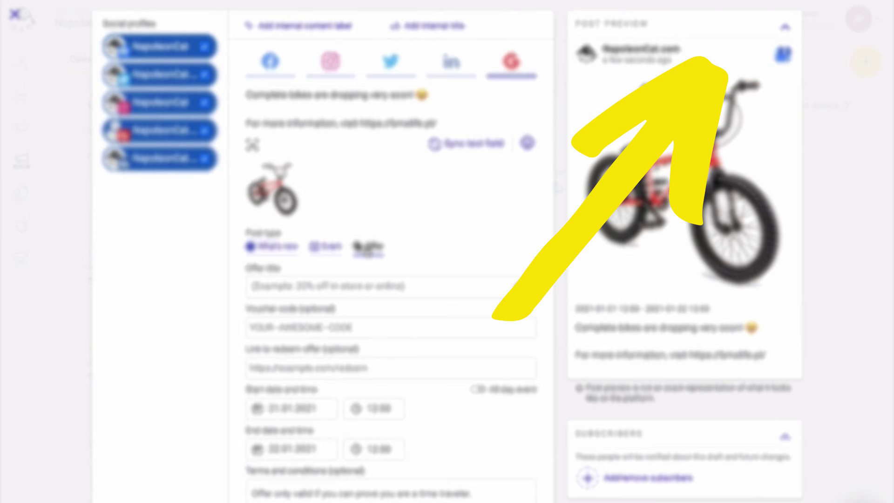
{"action": "left_click", "coordinate": [279, 247]}
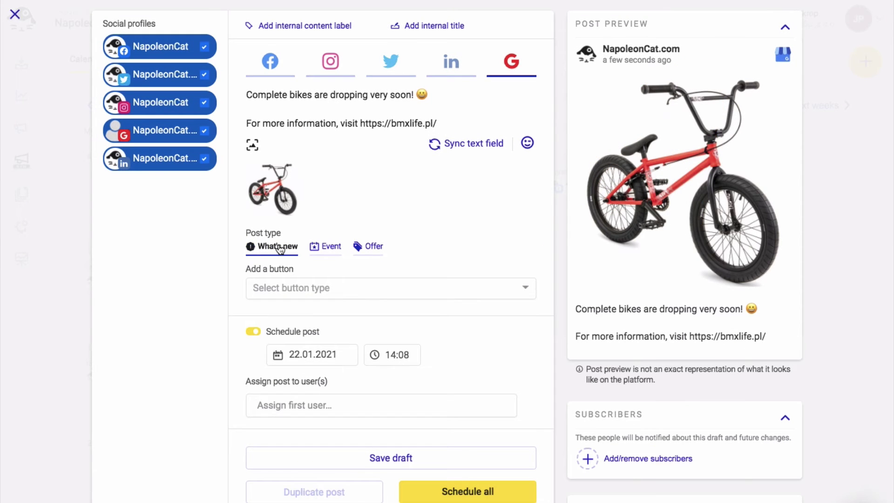
Add a Learn more button and delete the 'For more information' line from the Google caption
{"action": "left_click", "coordinate": [331, 287]}
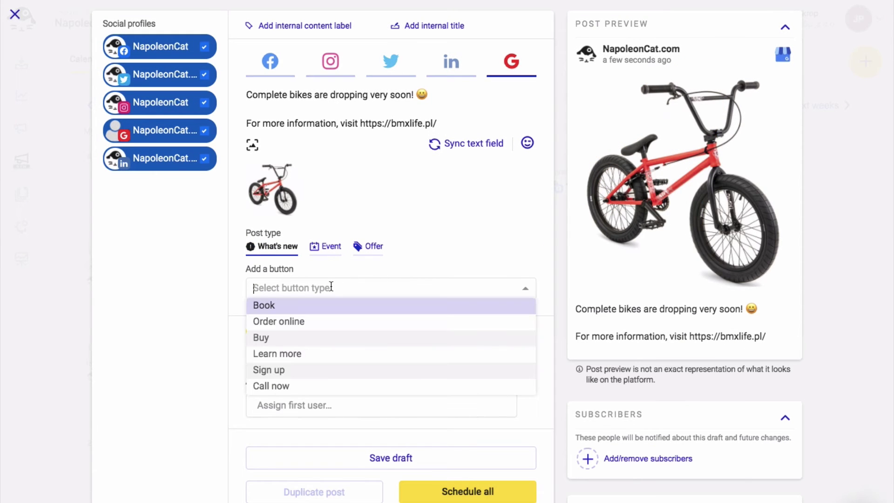
{"action": "left_click", "coordinate": [328, 354]}
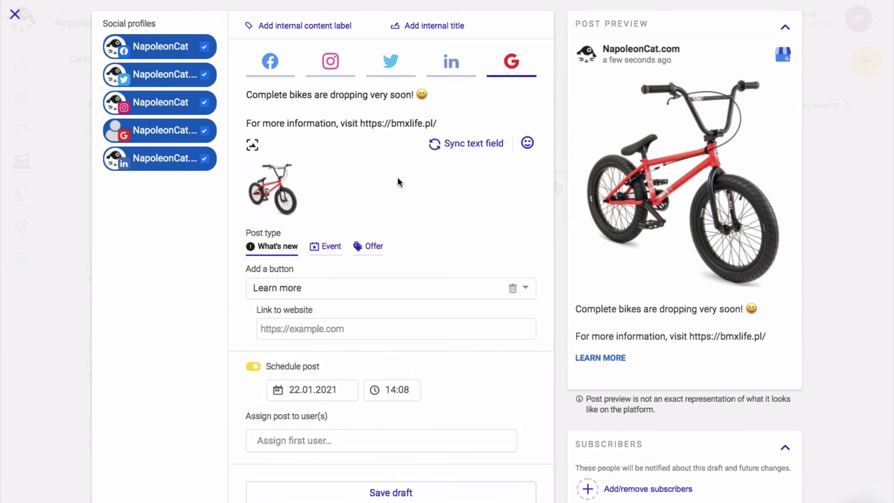
{"action": "left_click_drag", "start_coordinate": [441, 122], "coordinate": [247, 123]}
{"action": "key", "text": "BackSpace"}
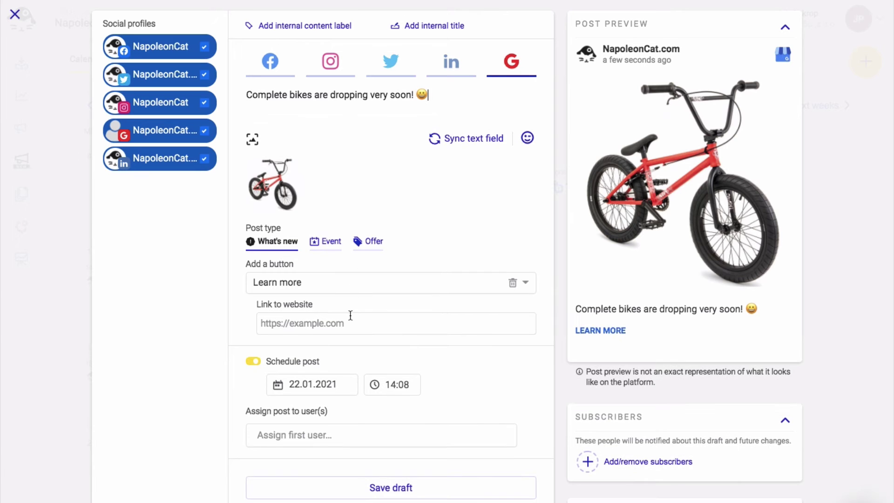
{"action": "left_click", "coordinate": [349, 322]}
{"action": "type", "text": "https://bmxlife.pl/"}
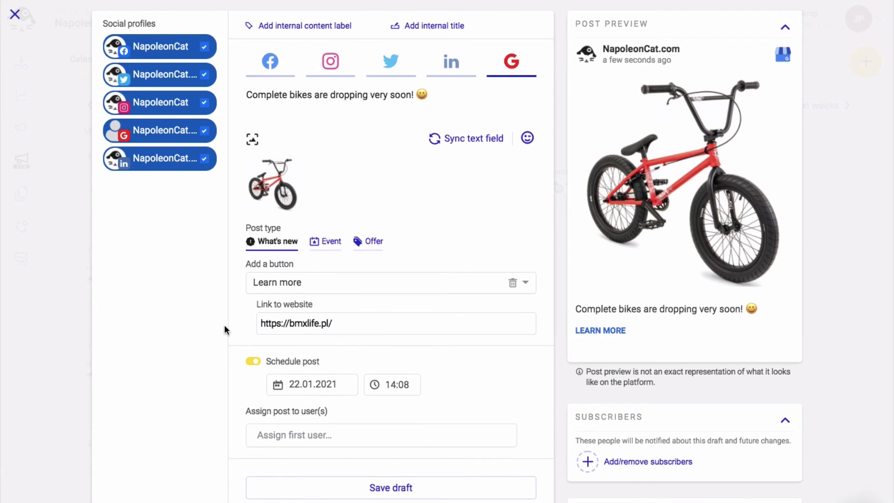
{"action": "scroll", "coordinate": [225, 325], "scroll_direction": "down", "scroll_amount": 2}
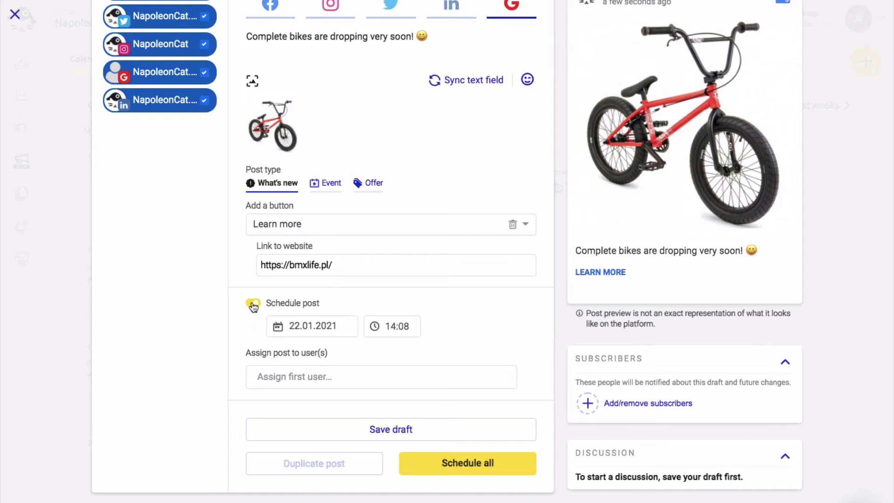
{"action": "left_click", "coordinate": [253, 304]}
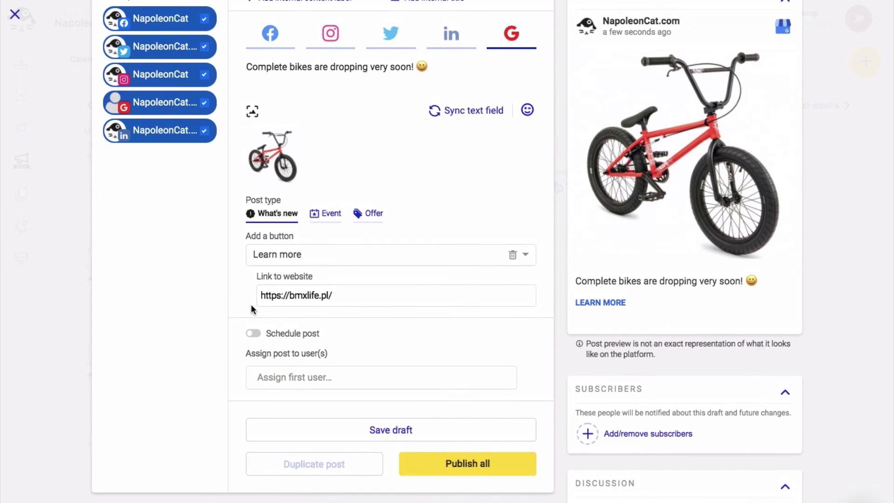
{"action": "left_click", "coordinate": [256, 332]}
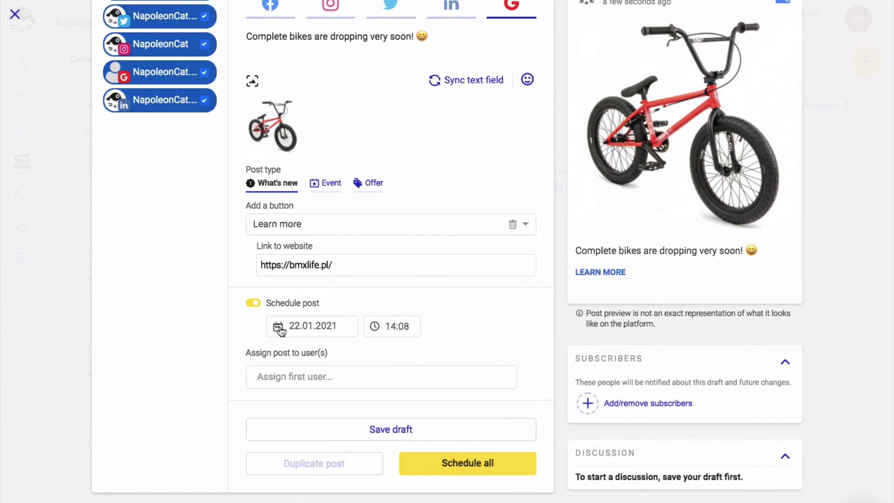
Check the publication schedule and change the post time to 18:00
{"action": "left_click", "coordinate": [278, 327]}
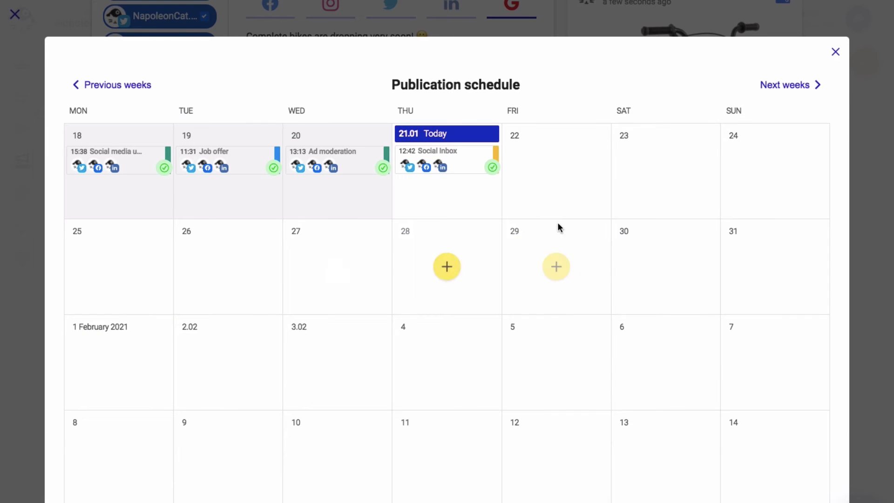
{"action": "left_click", "coordinate": [835, 53]}
{"action": "type", "text": "8:"}
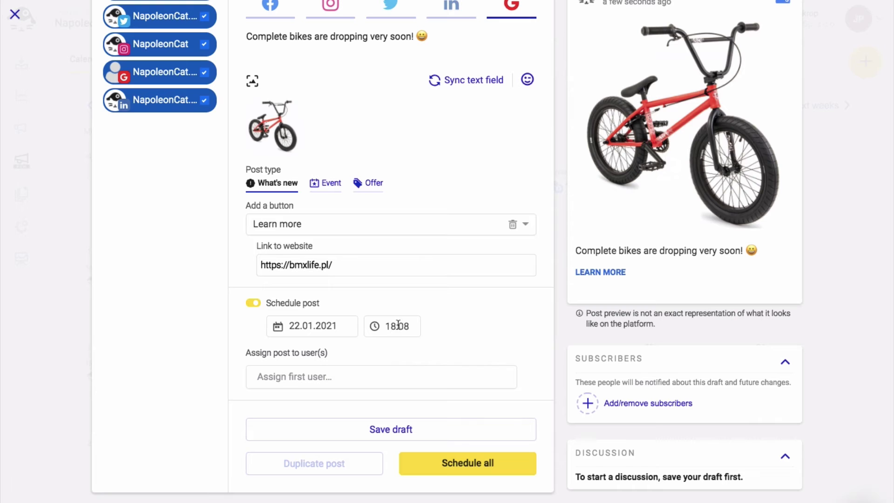
{"action": "type", "text": "00"}
{"action": "scroll", "coordinate": [447, 325], "scroll_direction": "up", "scroll_amount": 1}
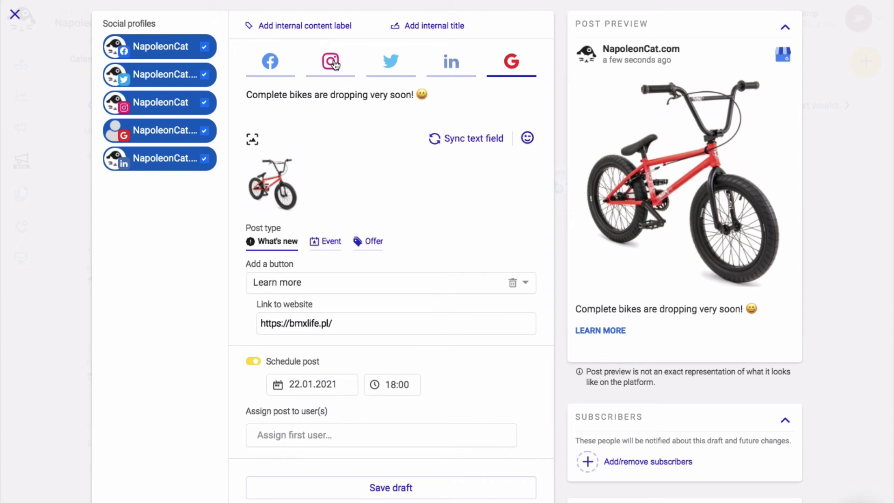
Apply the 'product' internal content label to the post
{"action": "left_click", "coordinate": [305, 25]}
{"action": "scroll", "coordinate": [308, 99], "scroll_direction": "down", "scroll_amount": 2}
{"action": "left_click", "coordinate": [299, 114]}
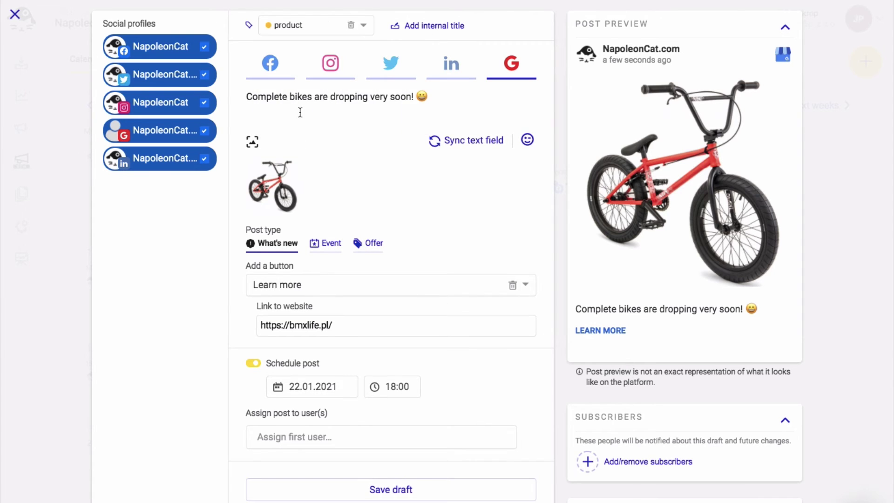
Set the internal title 'Complete bikes' and list the users available for assignment
{"action": "left_click", "coordinate": [422, 26]}
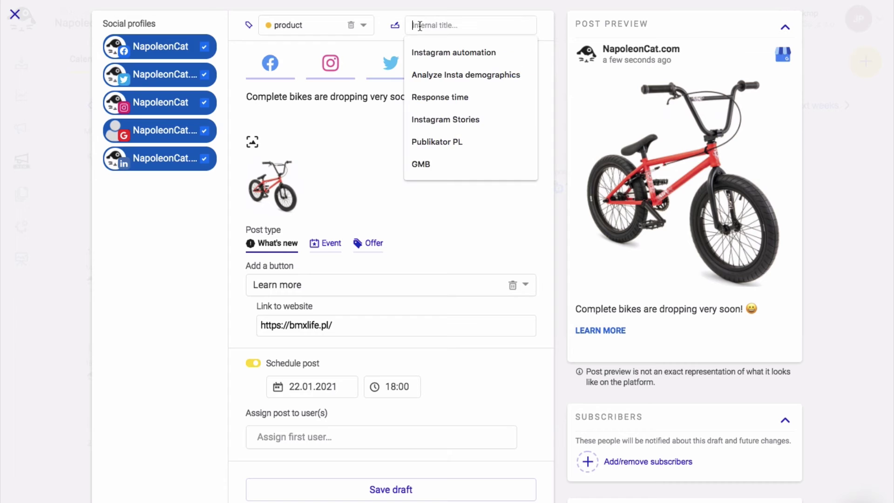
{"action": "type", "text": "Complete bikes"}
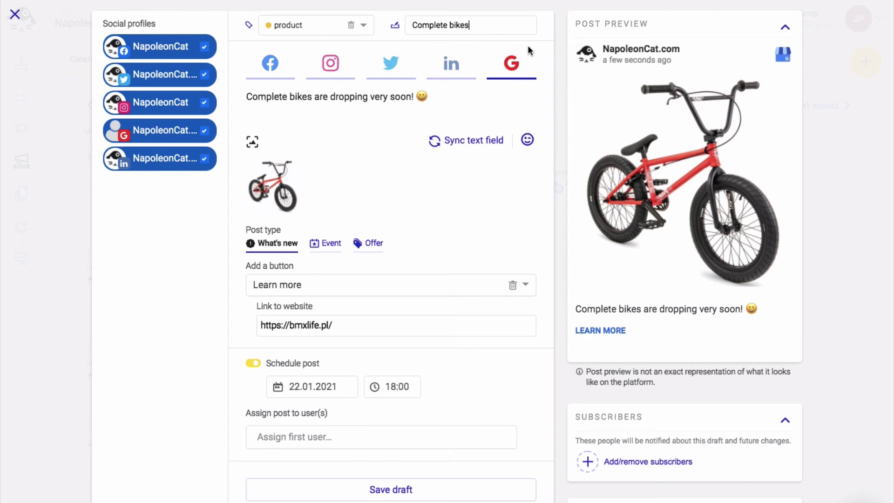
{"action": "scroll", "coordinate": [488, 93], "scroll_direction": "down", "scroll_amount": 3}
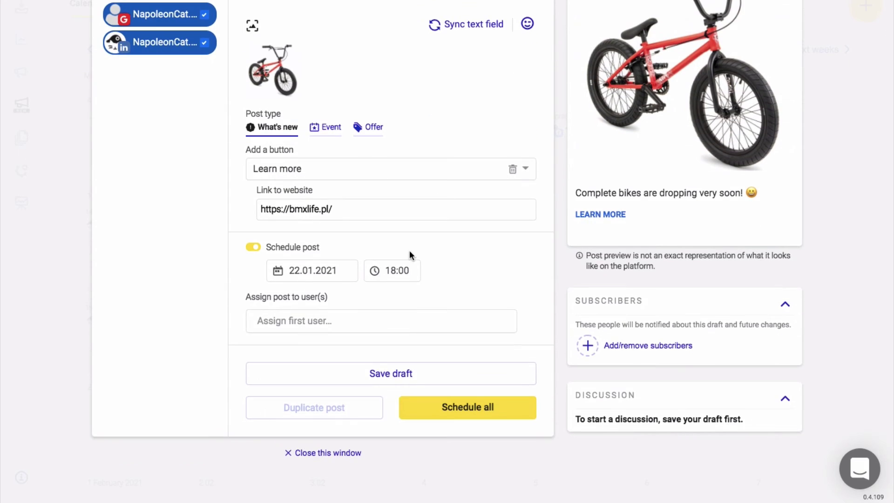
{"action": "left_click", "coordinate": [303, 317]}
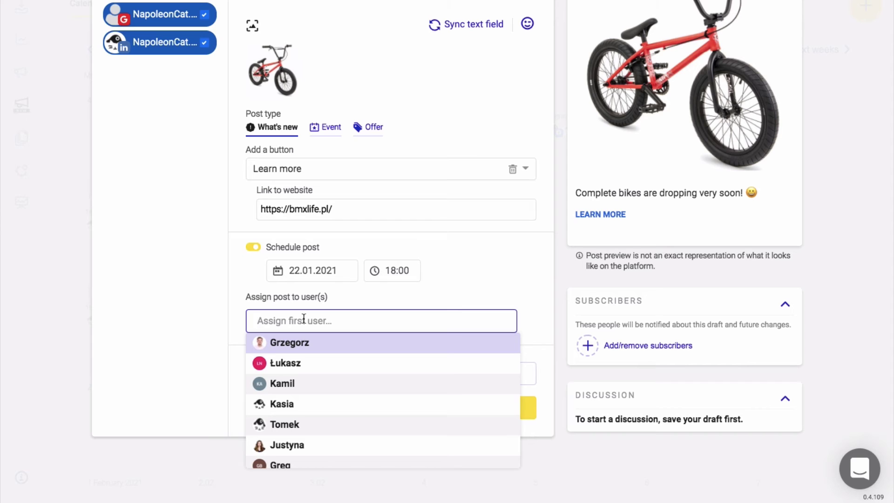
Subscribe teammate Kasia to the BMX post and save it as a draft
{"action": "left_click", "coordinate": [350, 297]}
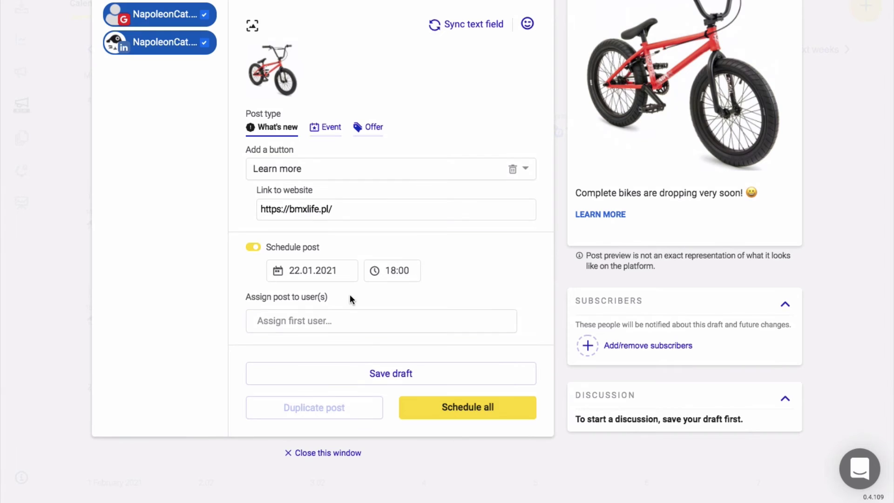
{"action": "left_click", "coordinate": [648, 345]}
{"action": "type", "text": "ka"}
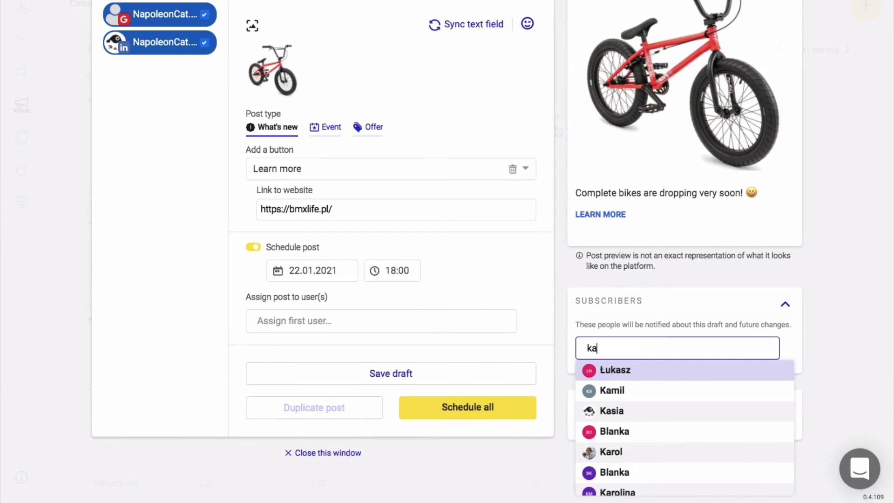
{"action": "type", "text": "sia"}
{"action": "left_click", "coordinate": [626, 369]}
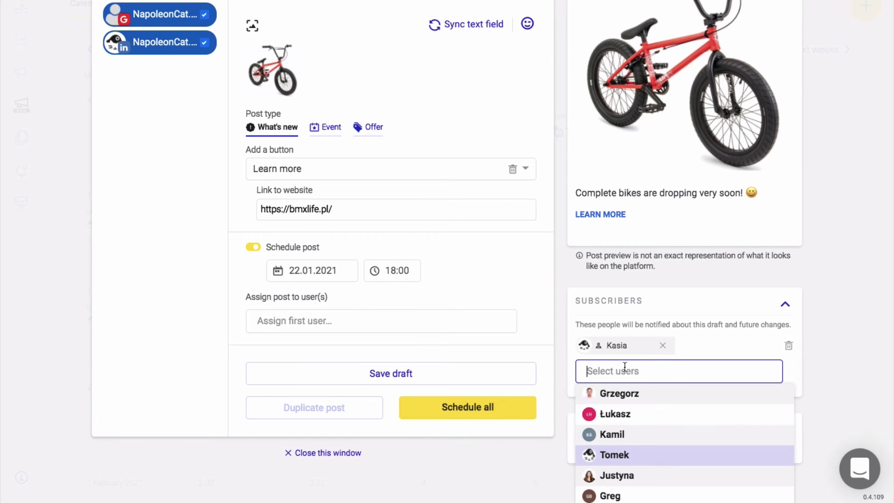
{"action": "left_click", "coordinate": [843, 320]}
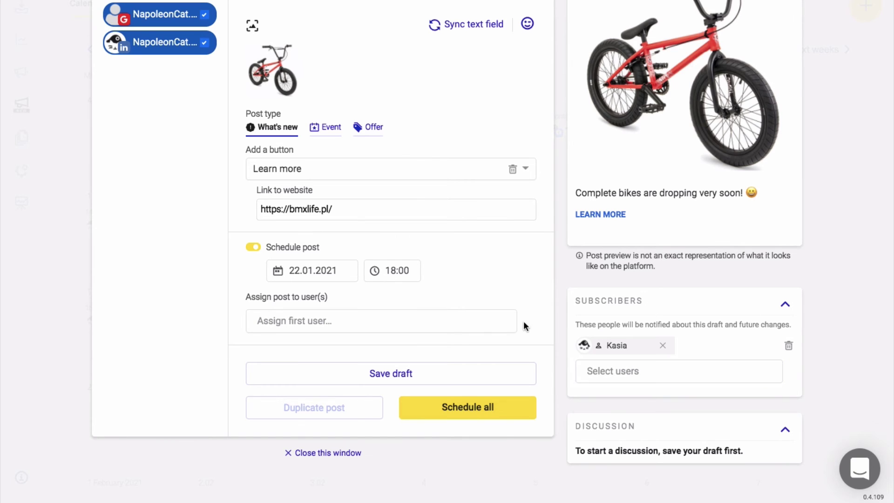
{"action": "left_click", "coordinate": [409, 373]}
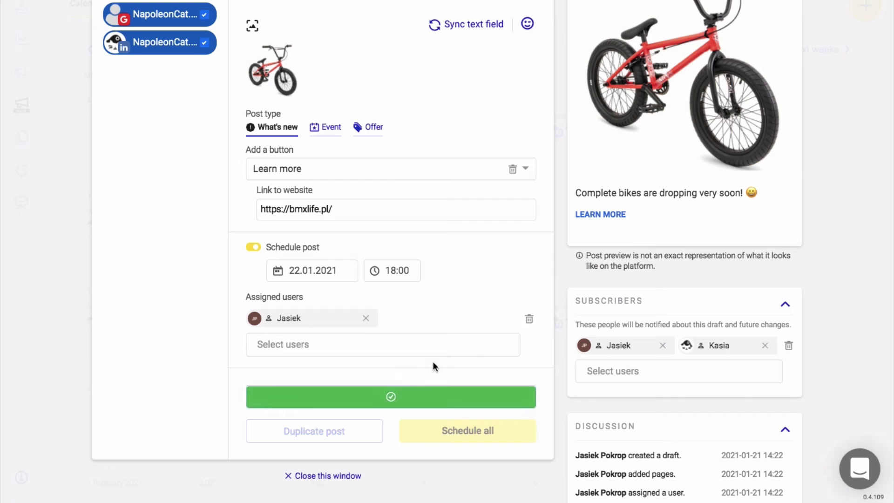
Post the discussion comment 'Kasia, is this post good to go?'
{"action": "scroll", "coordinate": [564, 365], "scroll_direction": "down", "scroll_amount": 5}
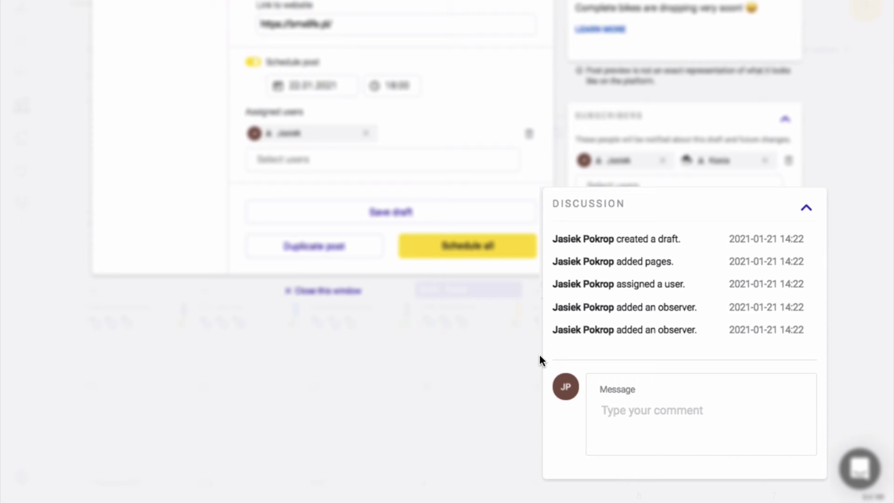
{"action": "left_click", "coordinate": [620, 407]}
{"action": "type", "text": "Kasia, is this post"}
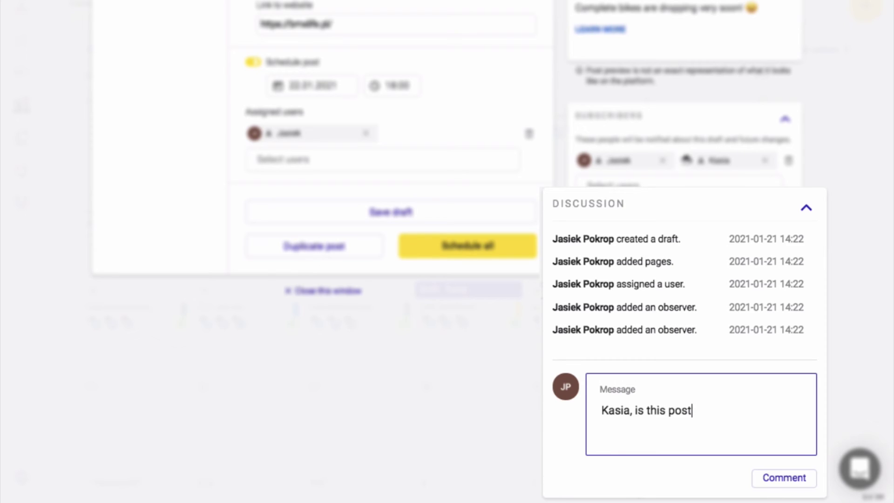
{"action": "type", "text": " good to go?"}
{"action": "left_click", "coordinate": [770, 472]}
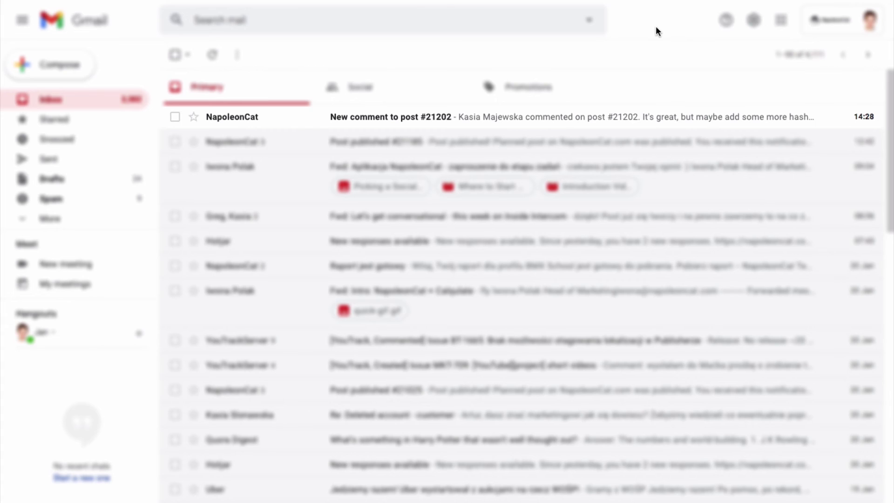
Open the 'New comment to post #21202' email and follow its link to the post
{"action": "left_click", "coordinate": [598, 122]}
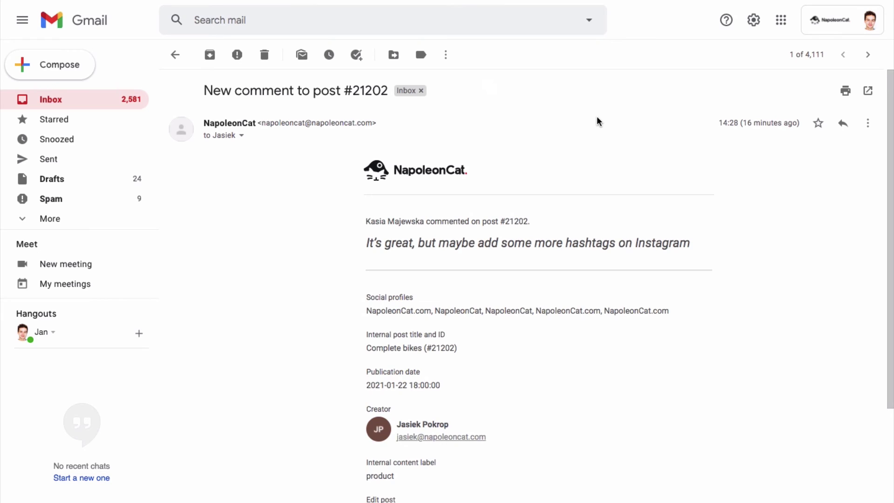
{"action": "scroll", "coordinate": [824, 219], "scroll_direction": "down", "scroll_amount": 2}
{"action": "scroll", "coordinate": [824, 219], "scroll_direction": "down", "scroll_amount": 3}
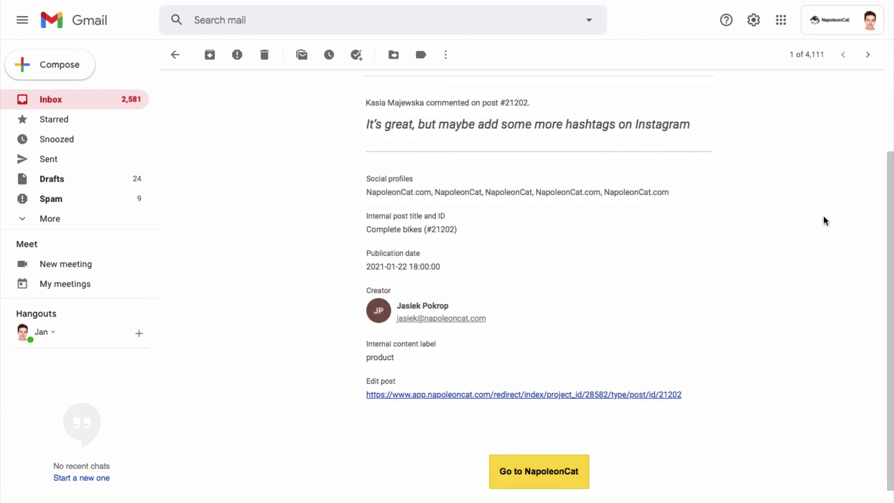
{"action": "left_click", "coordinate": [563, 393]}
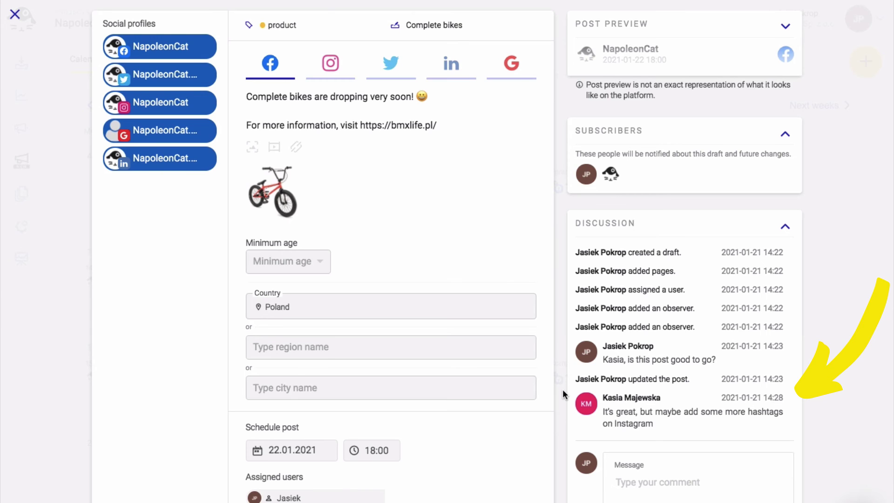
Edit Complete bikes, review the Instagram first-comment hashtags, and schedule it on all profiles
{"action": "scroll", "coordinate": [562, 389], "scroll_direction": "down", "scroll_amount": 2}
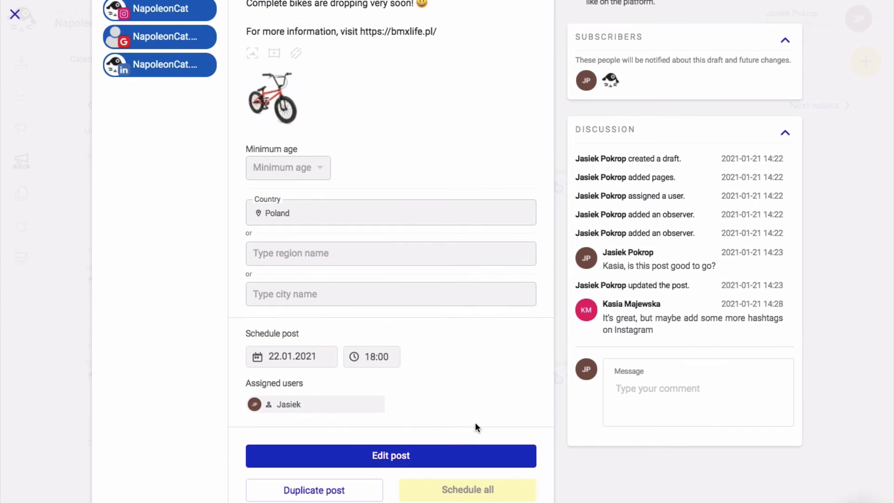
{"action": "left_click", "coordinate": [440, 459]}
{"action": "scroll", "coordinate": [438, 455], "scroll_direction": "up", "scroll_amount": 2}
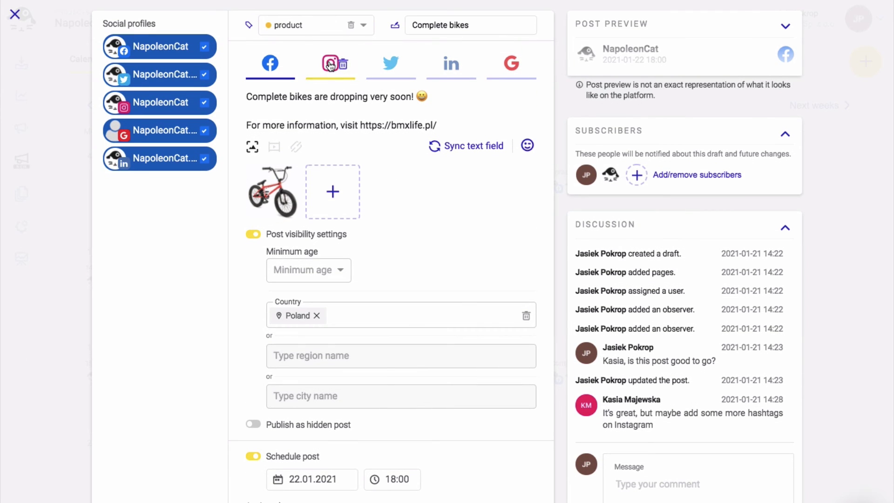
{"action": "left_click", "coordinate": [330, 63]}
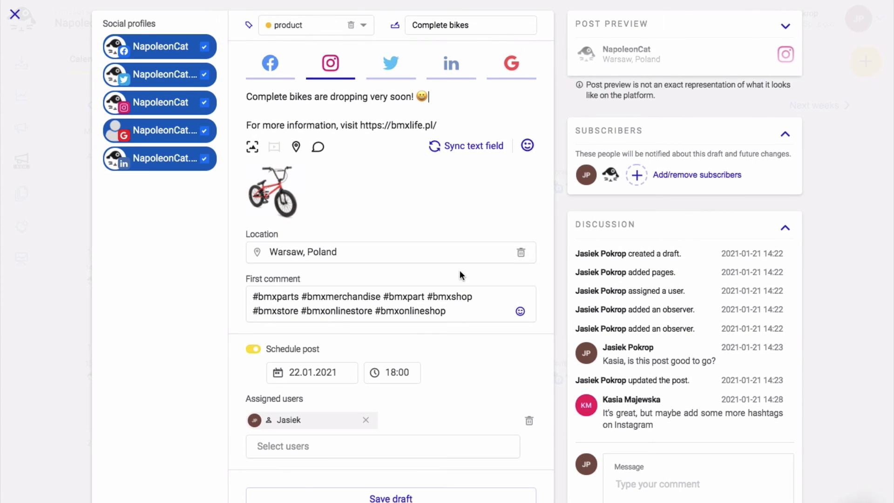
{"action": "left_click", "coordinate": [455, 313]}
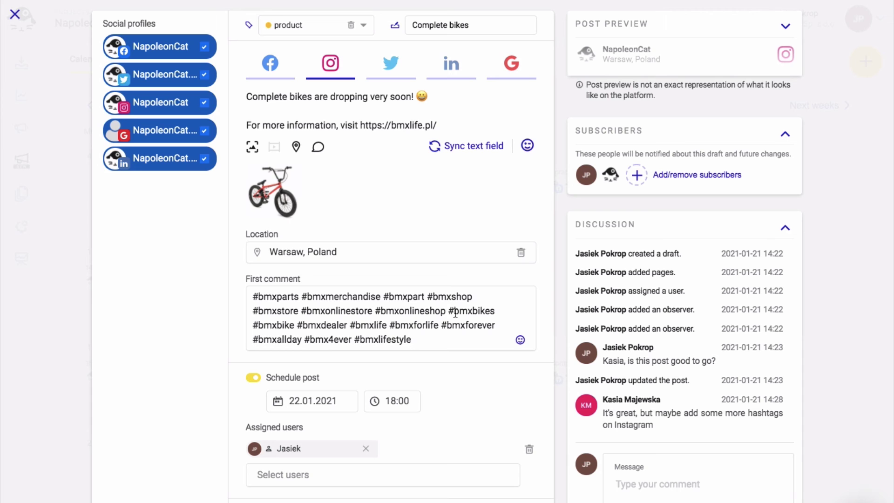
{"action": "scroll", "coordinate": [529, 392], "scroll_direction": "down", "scroll_amount": 2}
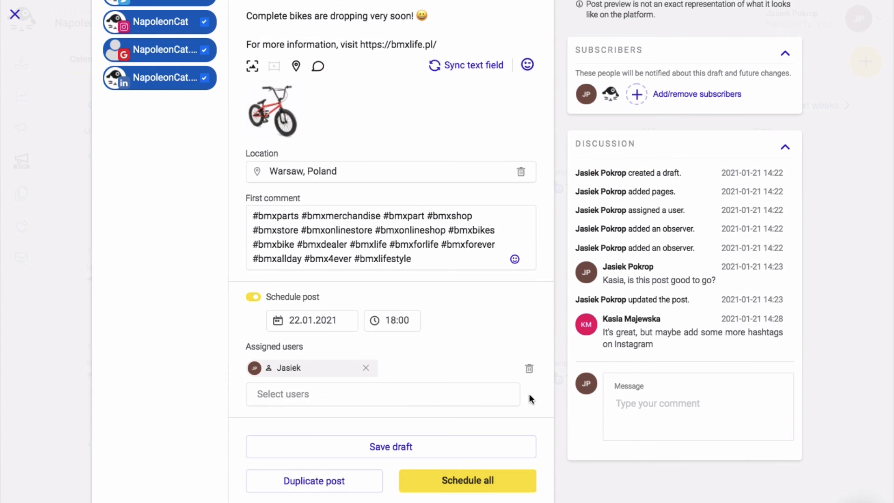
{"action": "left_click", "coordinate": [467, 484]}
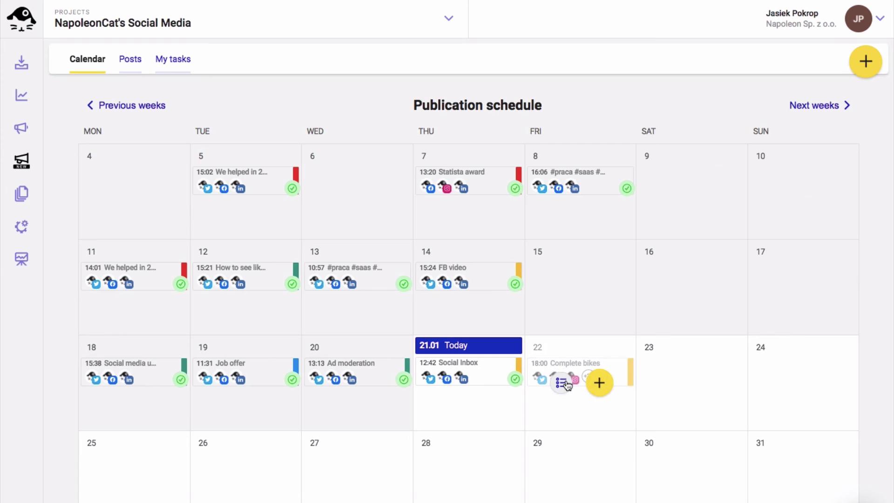
{"action": "left_click", "coordinate": [565, 383]}
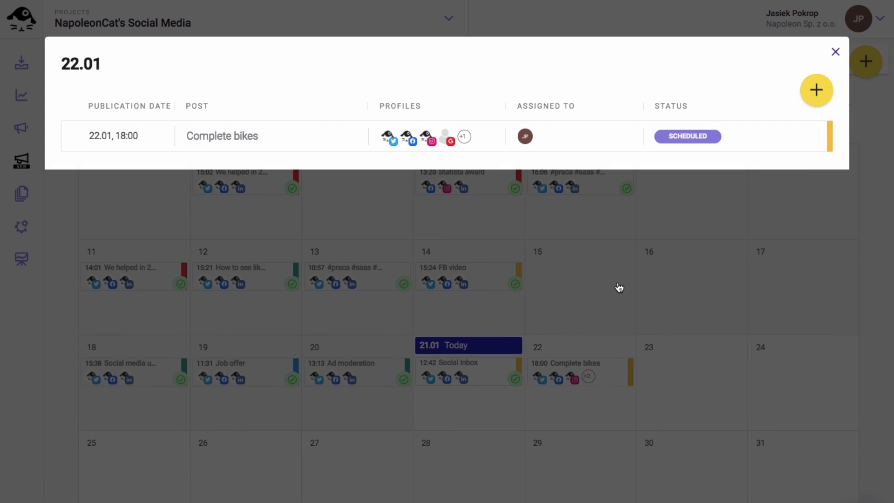
{"action": "mouse_move", "coordinate": [447, 136]}
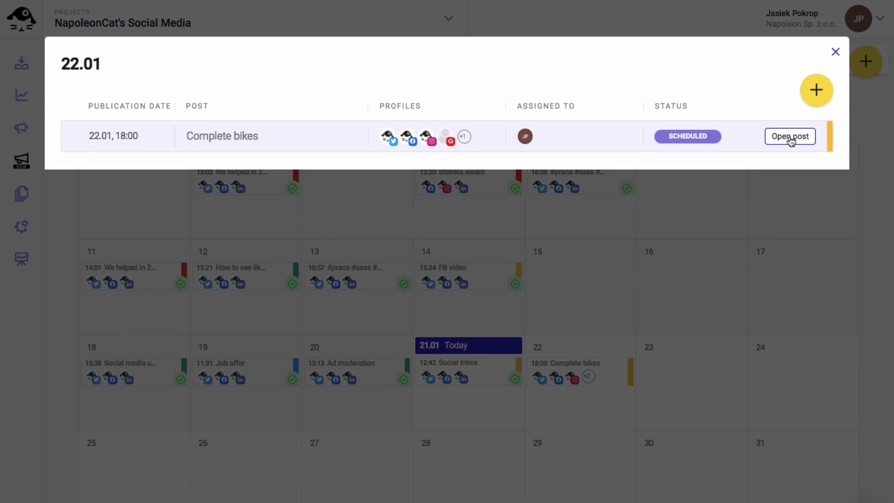
{"action": "left_click", "coordinate": [793, 137]}
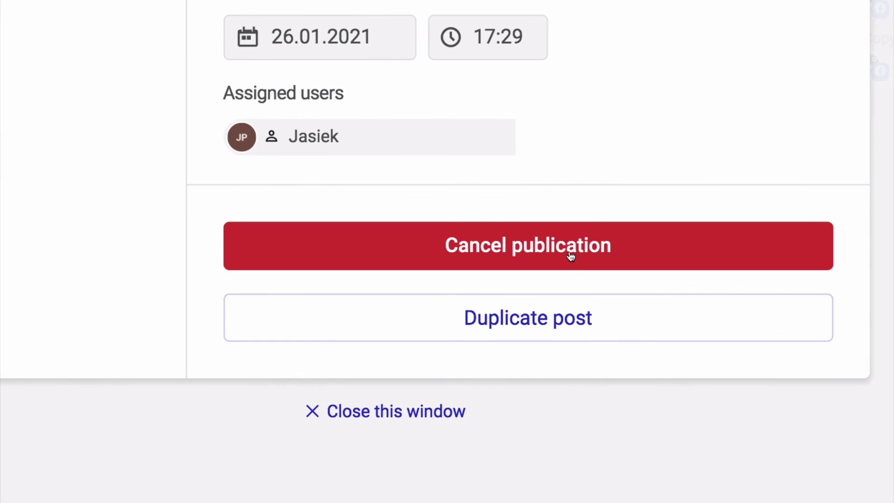
{"action": "left_click", "coordinate": [569, 253]}
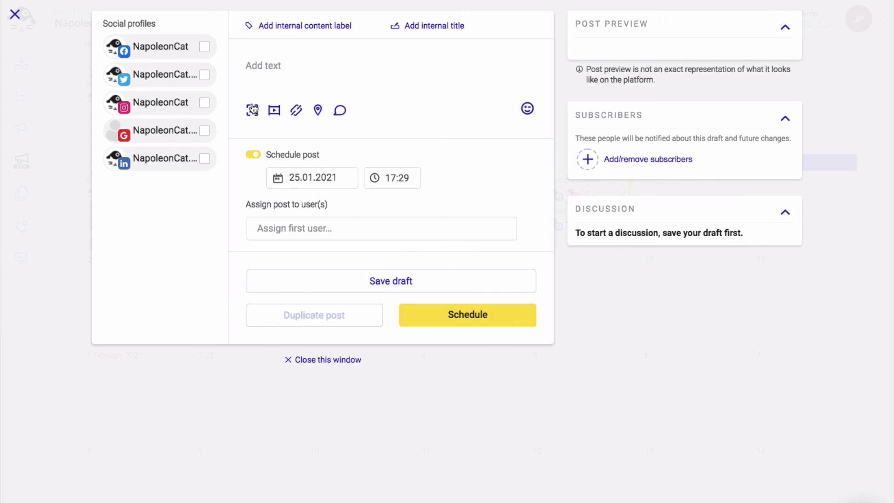
Add the red BMX photo and select Facebook, Twitter, Instagram, Google My Business and LinkedIn
{"action": "left_click", "coordinate": [252, 110]}
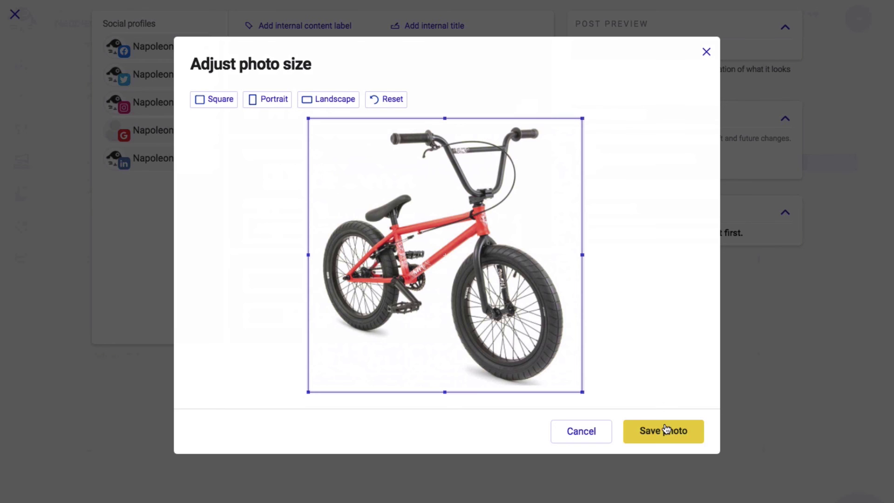
{"action": "left_click", "coordinate": [664, 429]}
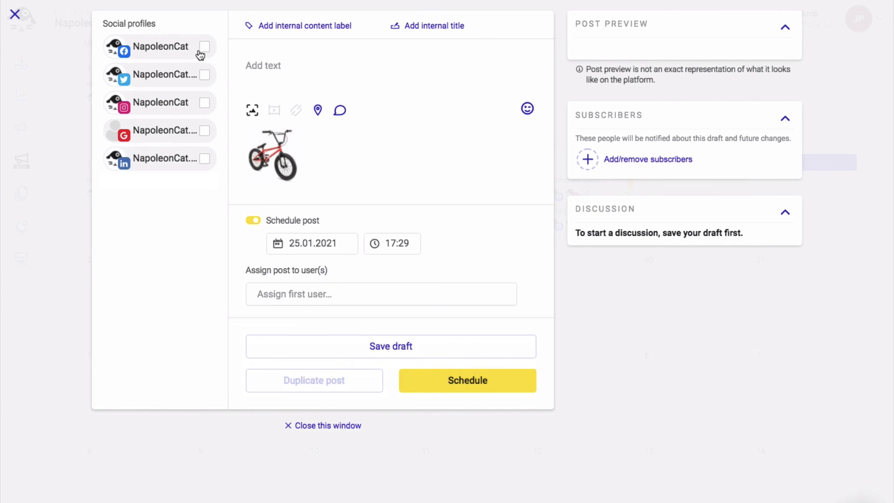
{"action": "left_click", "coordinate": [205, 46]}
{"action": "left_click", "coordinate": [204, 75]}
{"action": "left_click", "coordinate": [204, 103]}
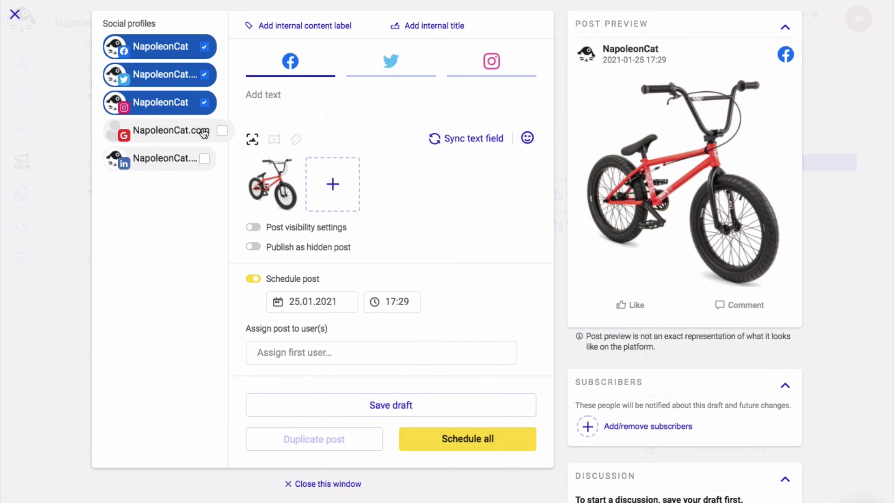
{"action": "left_click", "coordinate": [205, 130]}
{"action": "left_click", "coordinate": [205, 159]}
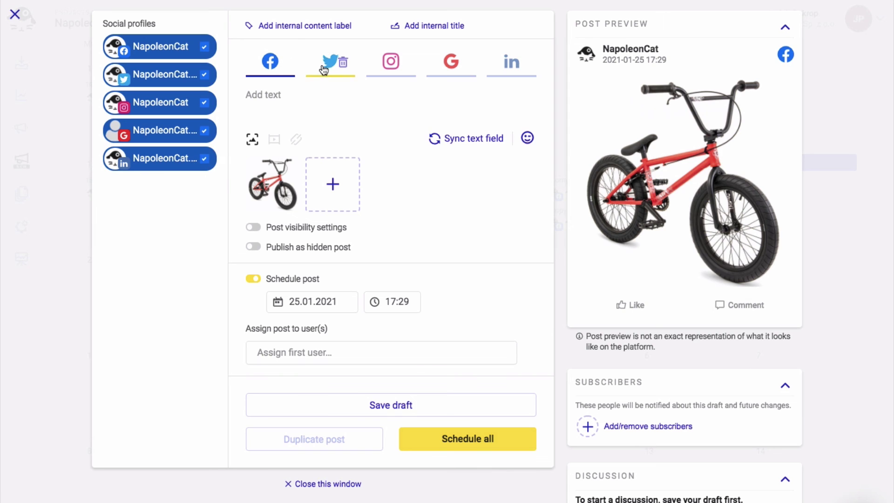
Preview each network's version, then start the Facebook text 'Complete bikes dropping very soon!'
{"action": "left_click", "coordinate": [341, 61]}
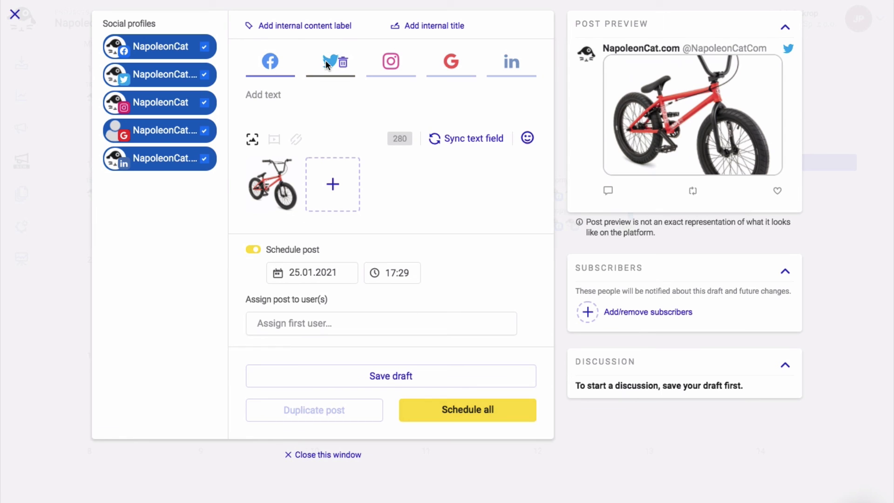
{"action": "left_click", "coordinate": [386, 65]}
{"action": "left_click", "coordinate": [449, 62]}
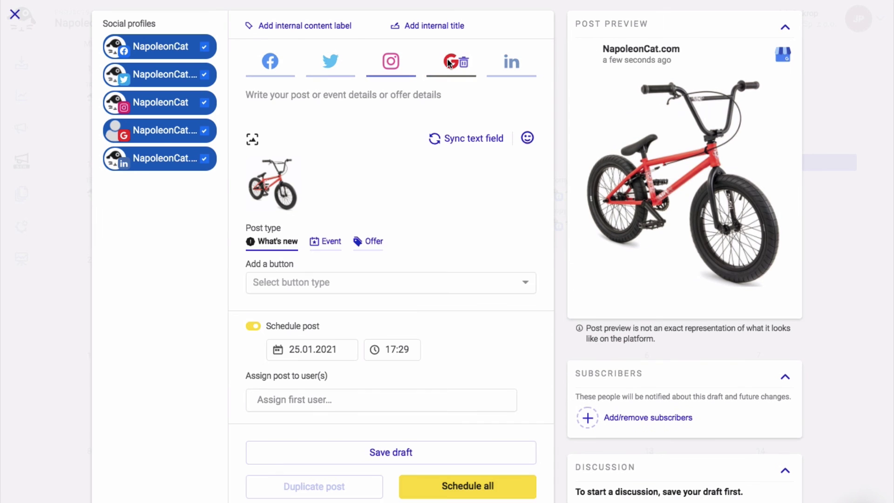
{"action": "left_click", "coordinate": [511, 62]}
{"action": "left_click", "coordinate": [271, 64]}
{"action": "left_click", "coordinate": [292, 106]}
{"action": "type", "text": "Co"}
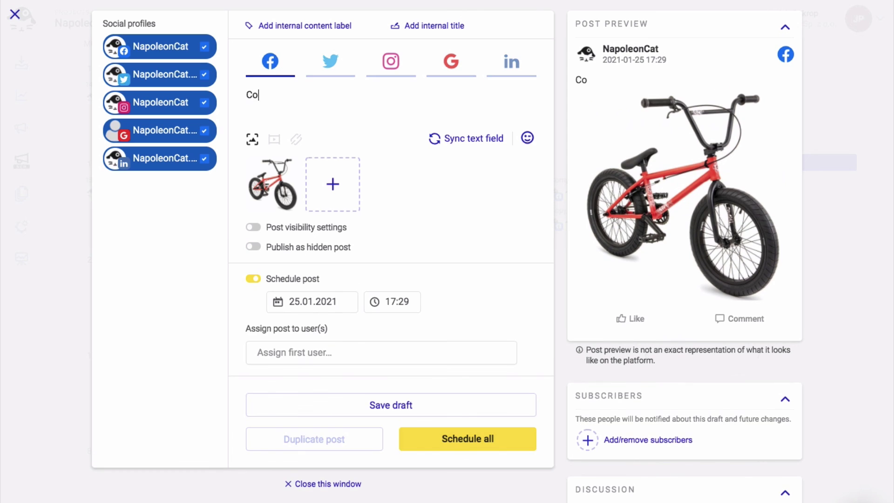
{"action": "type", "text": "mplete bikes dropping v"}
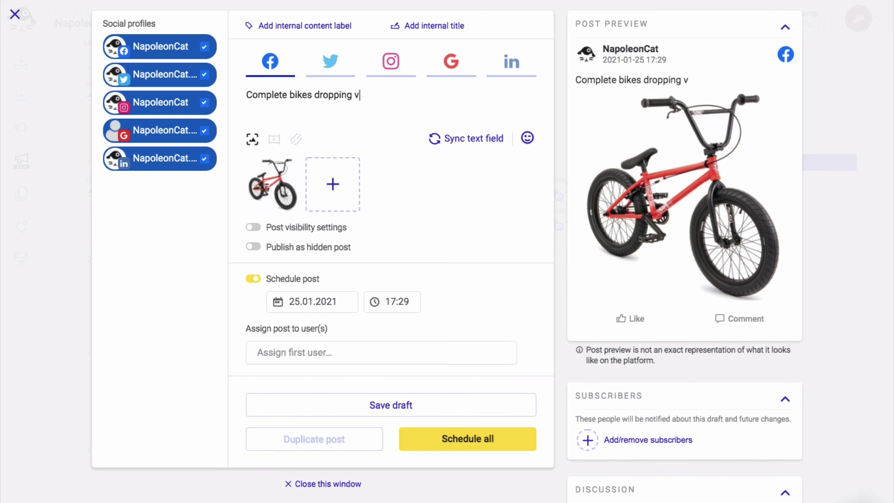
{"action": "type", "text": "ery soon!"}
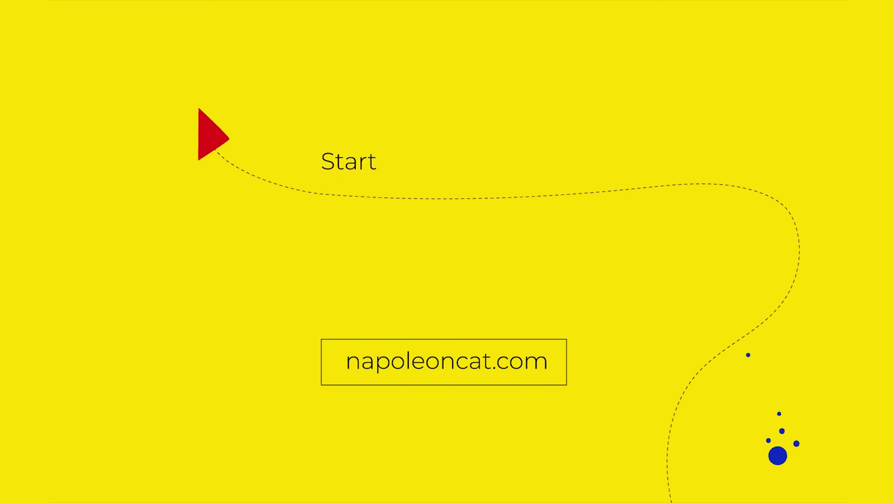